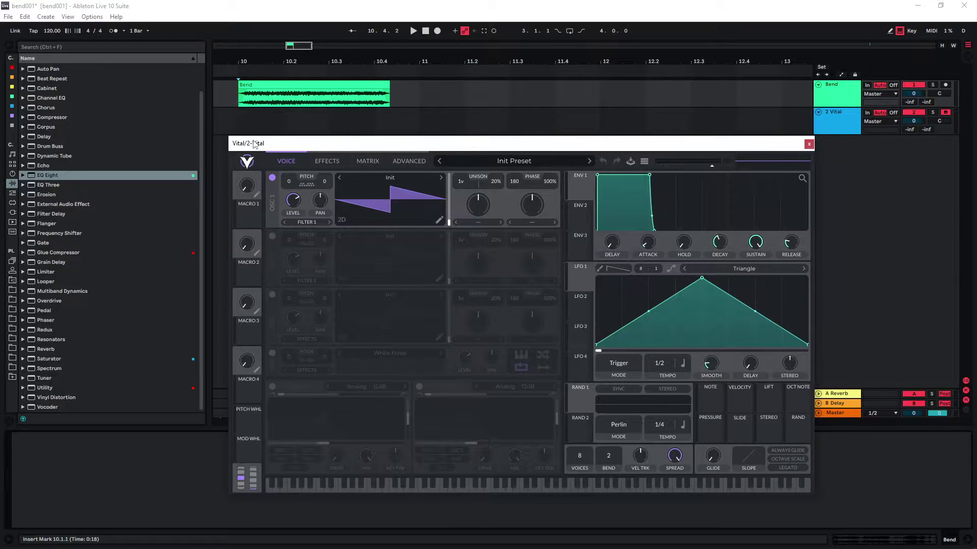
Play the Bend audio clip from its start at 10.1.1.
click(238, 104)
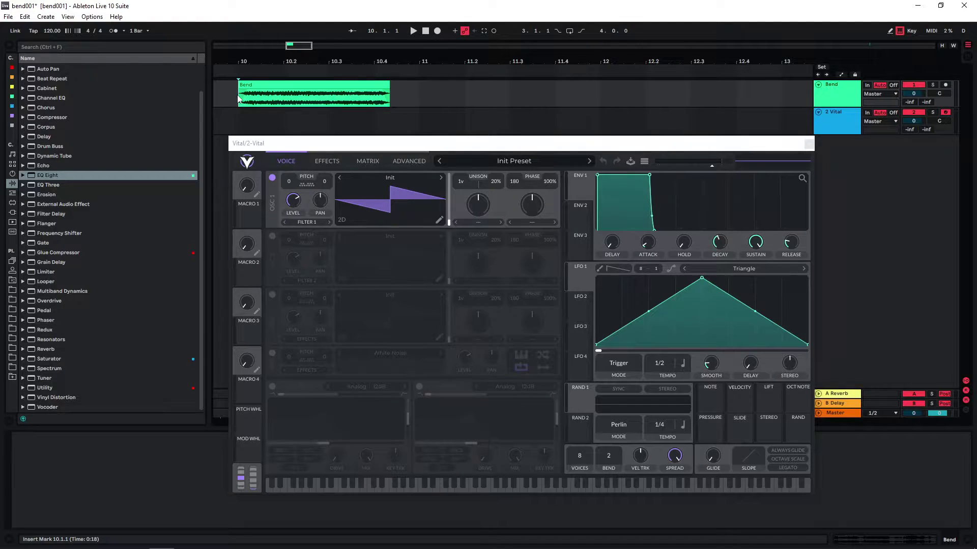
key(space)
drag(274, 147, 276, 153)
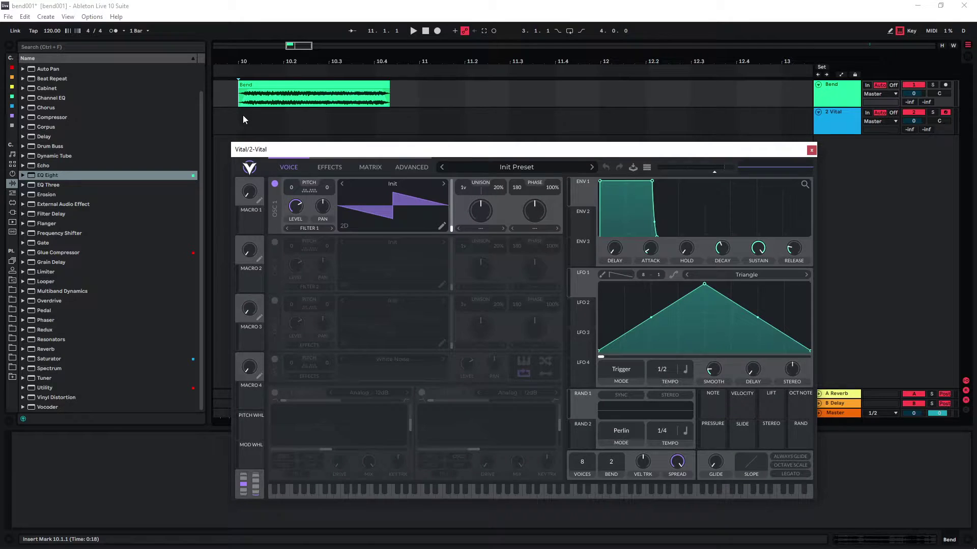
Create a MIDI clip on the Vital track starting at 10.1.1, sized to match the Bend clip's length.
double_click(243, 115)
drag(249, 112, 389, 112)
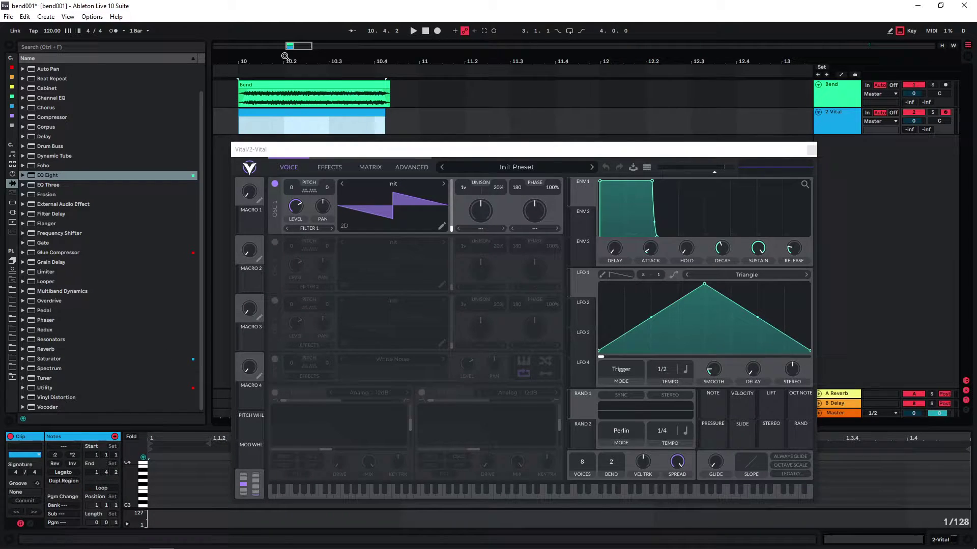
drag(290, 44, 290, 87)
drag(544, 112, 557, 112)
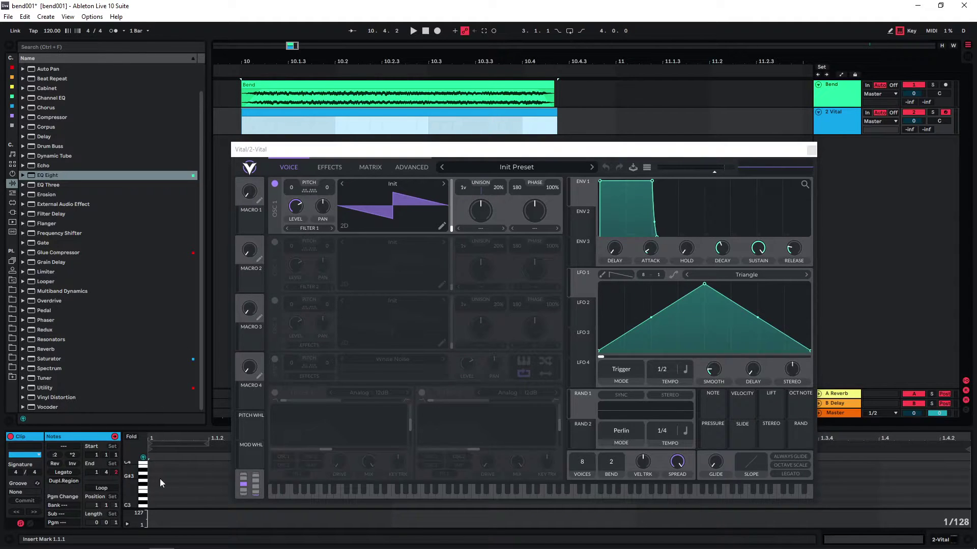
Fill the new MIDI clip with a full-length D3 note using Legato and place the clip directly after the Bend clip.
double_click(155, 499)
click(63, 472)
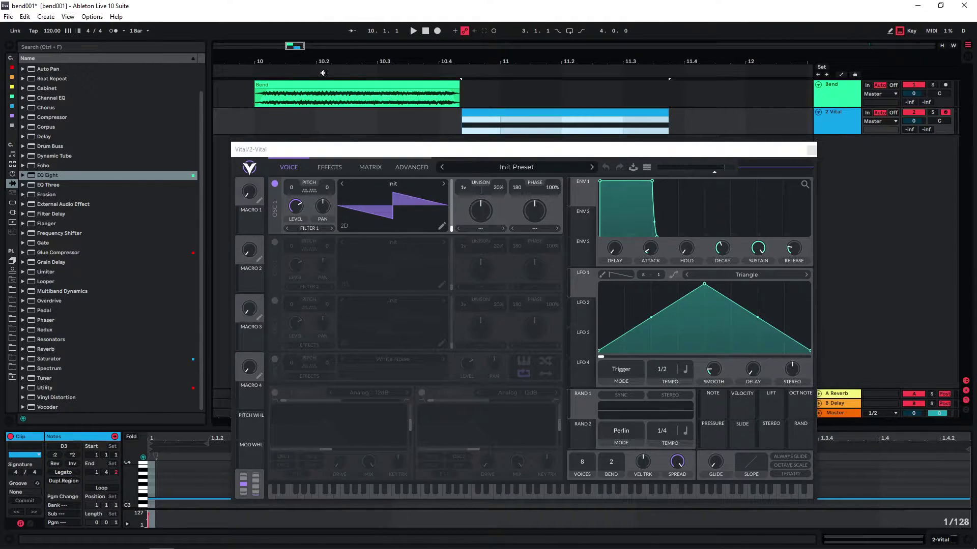
click(323, 73)
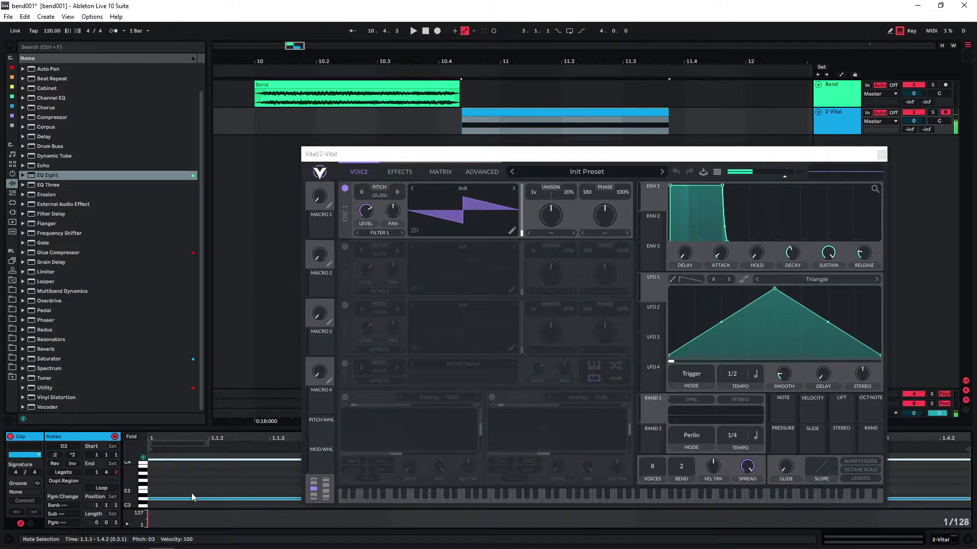
Raise the note in the Vital clip to A3.
key(Up)
key(Up)
key(Up)
key(Up)
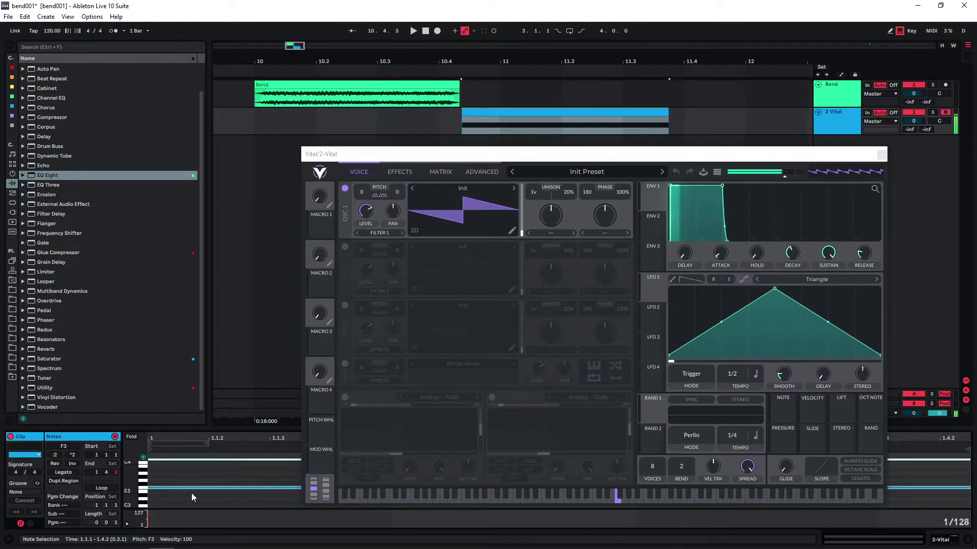
key(space)
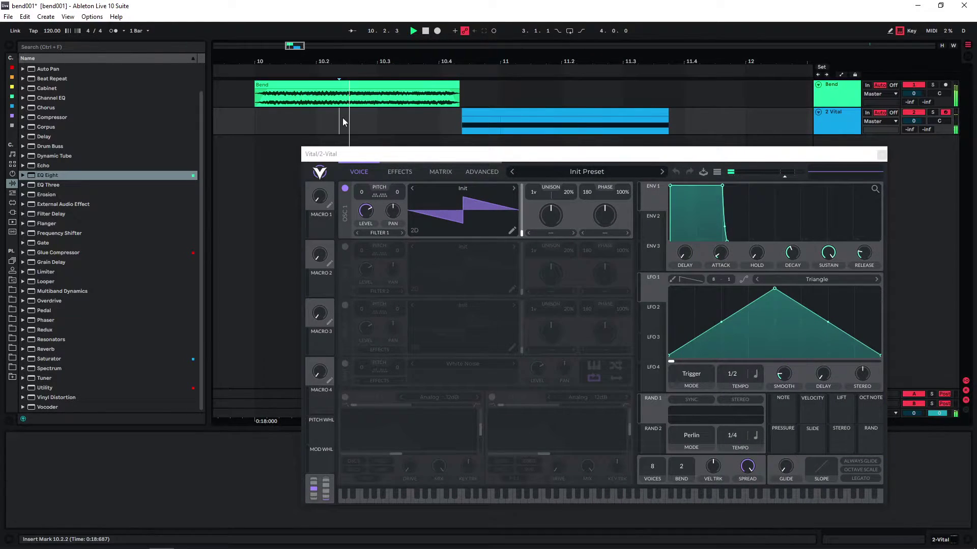
drag(173, 486, 173, 479)
Play the Bend clip and the Vital clip in turn to compare their pitches.
click(315, 121)
click(508, 93)
key(space)
key(space)
click(302, 125)
key(space)
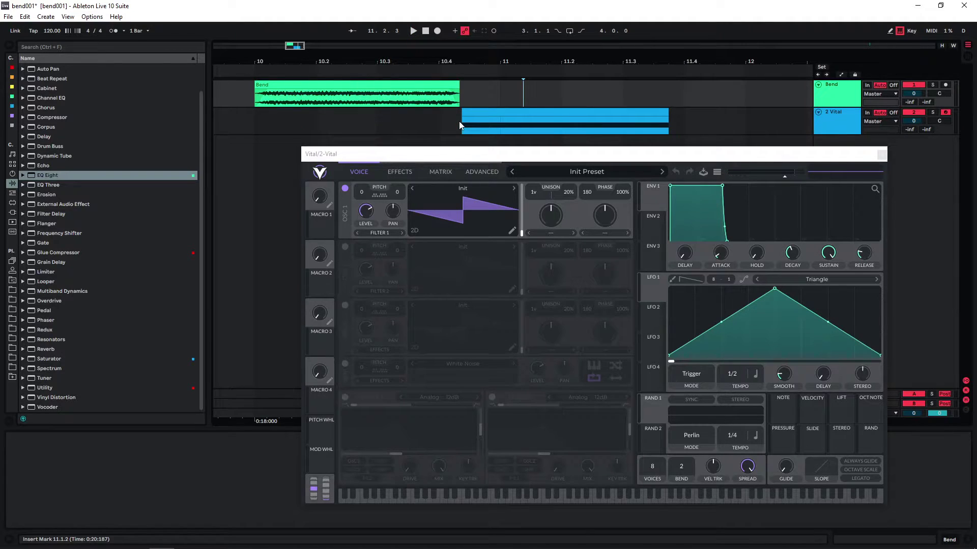
click(254, 119)
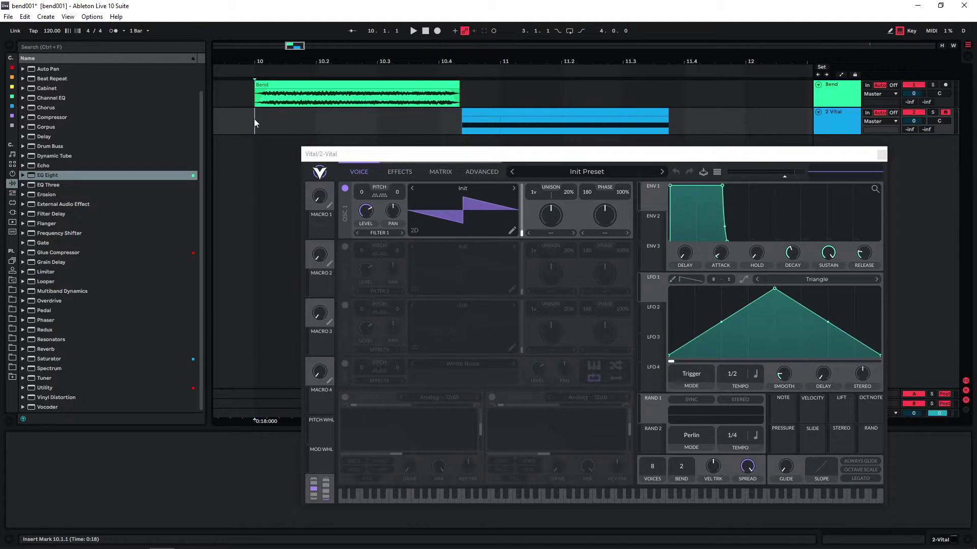
key(space)
key(space)
key(space)
Route Macro 1 to Voice Transpose in Vital's modulation matrix with a modulation amount of 0.125.
click(470, 112)
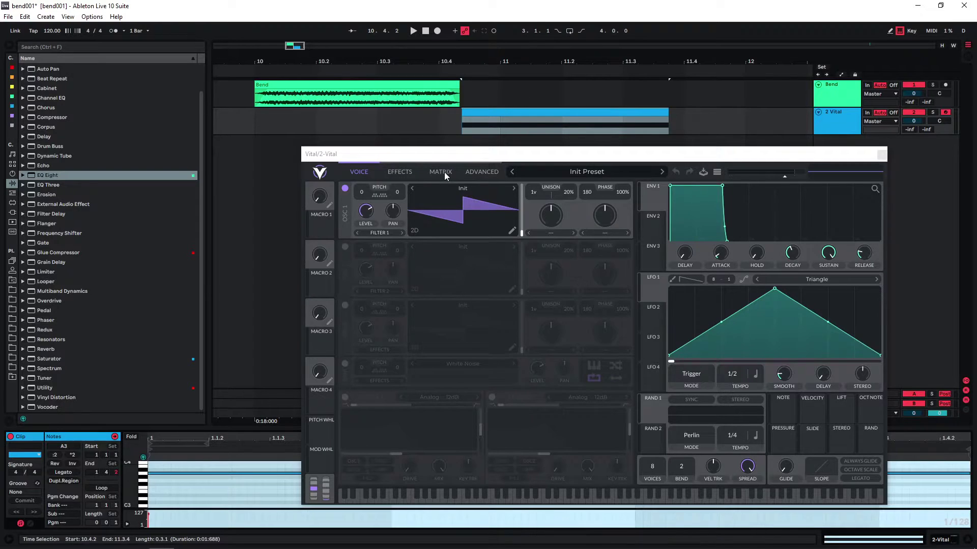
click(440, 172)
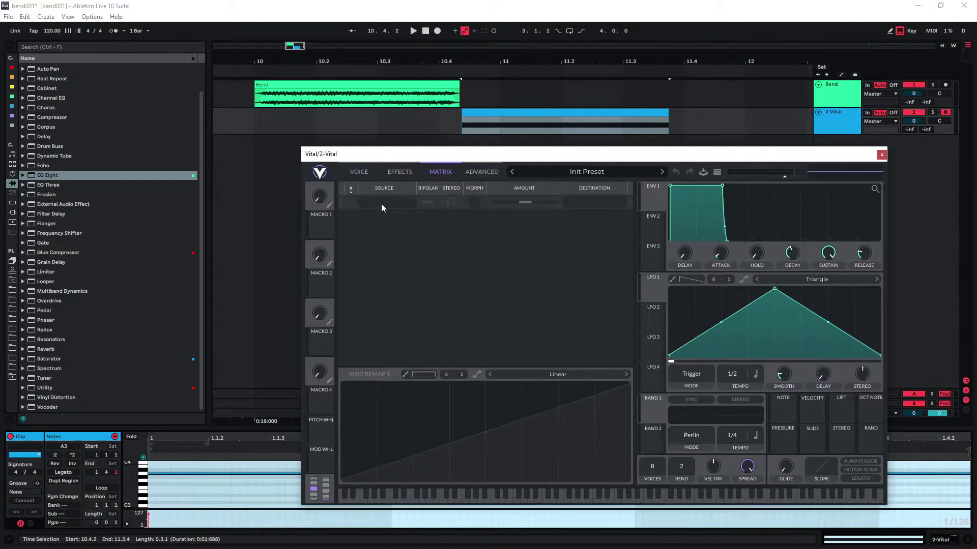
click(594, 202)
click(643, 215)
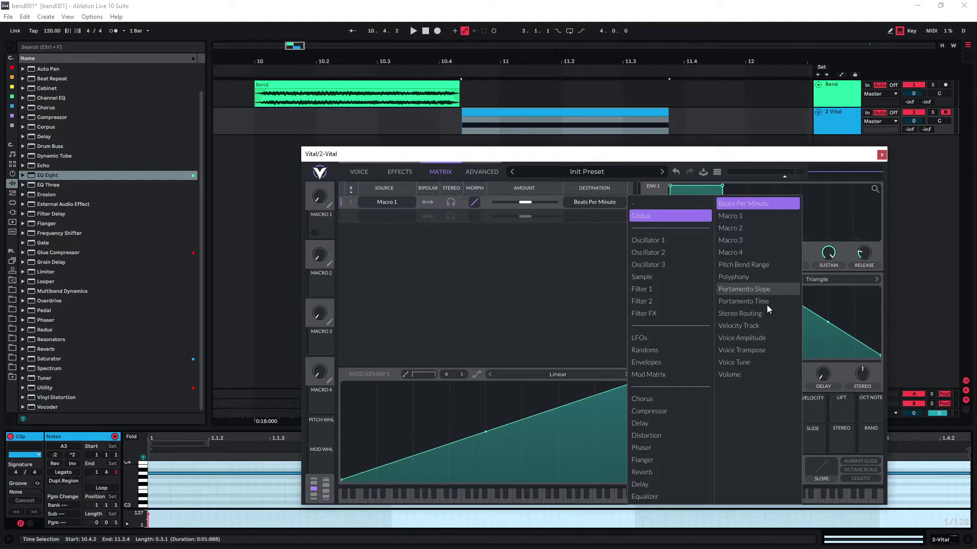
click(747, 350)
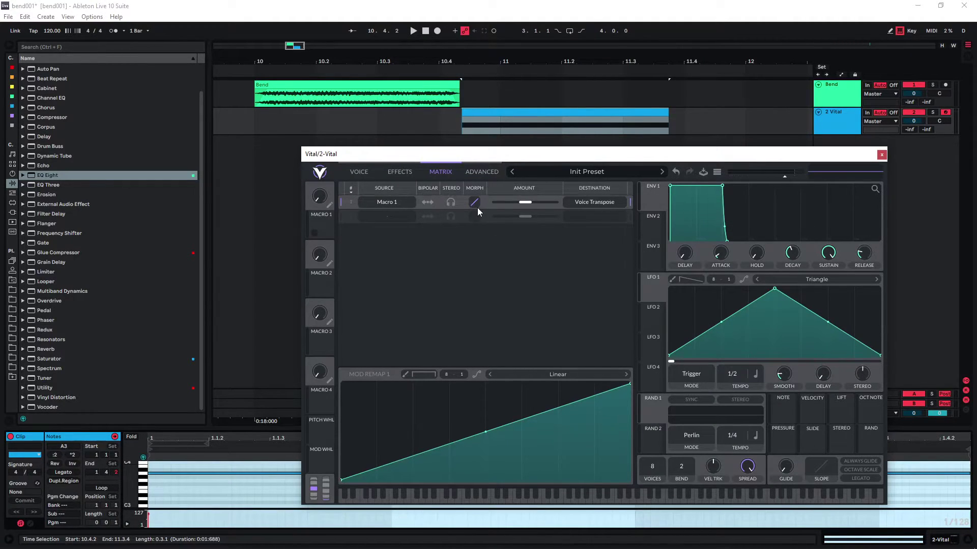
right_click(525, 206)
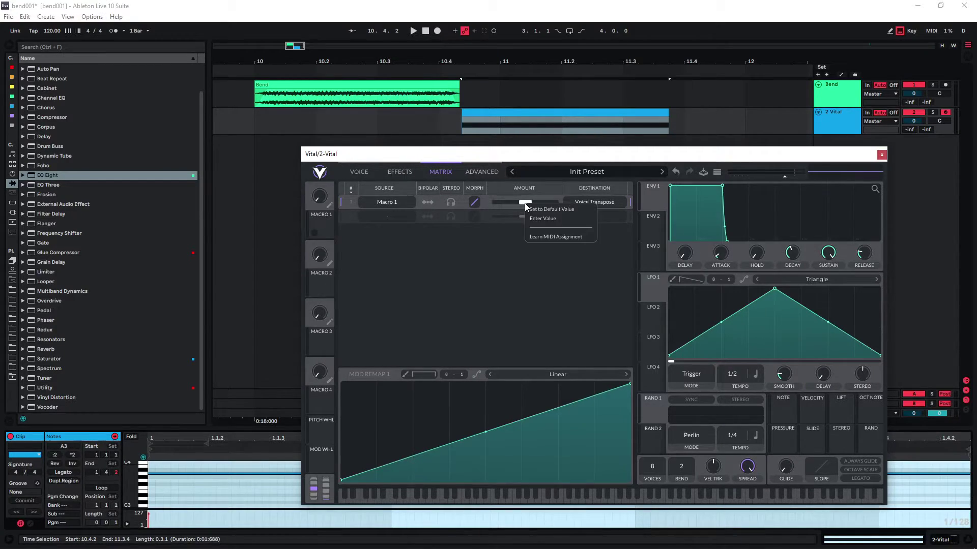
click(545, 216)
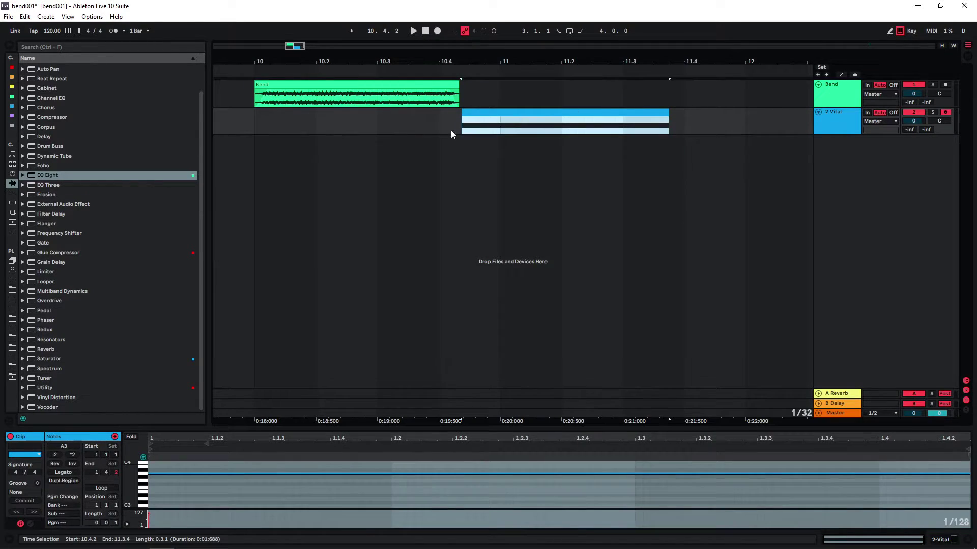
click(310, 106)
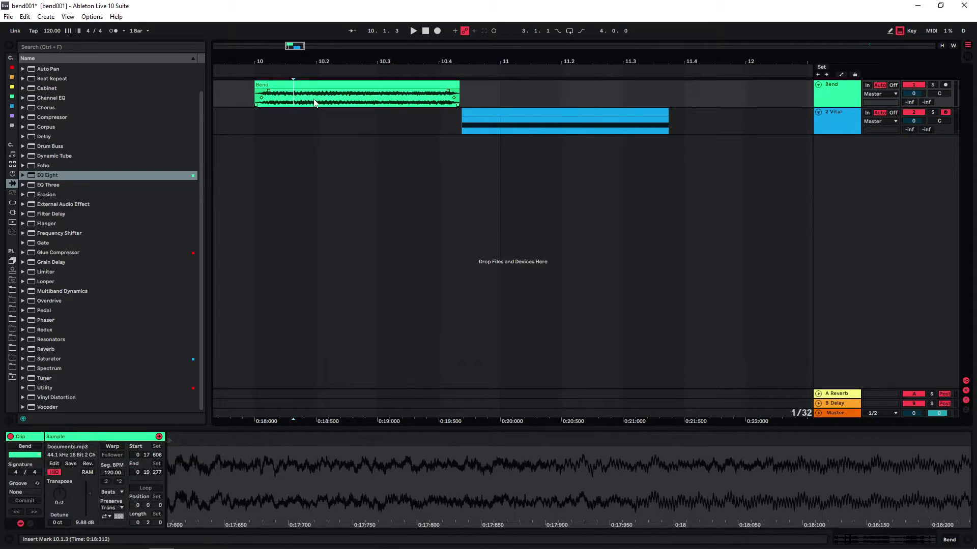
drag(300, 101, 394, 101)
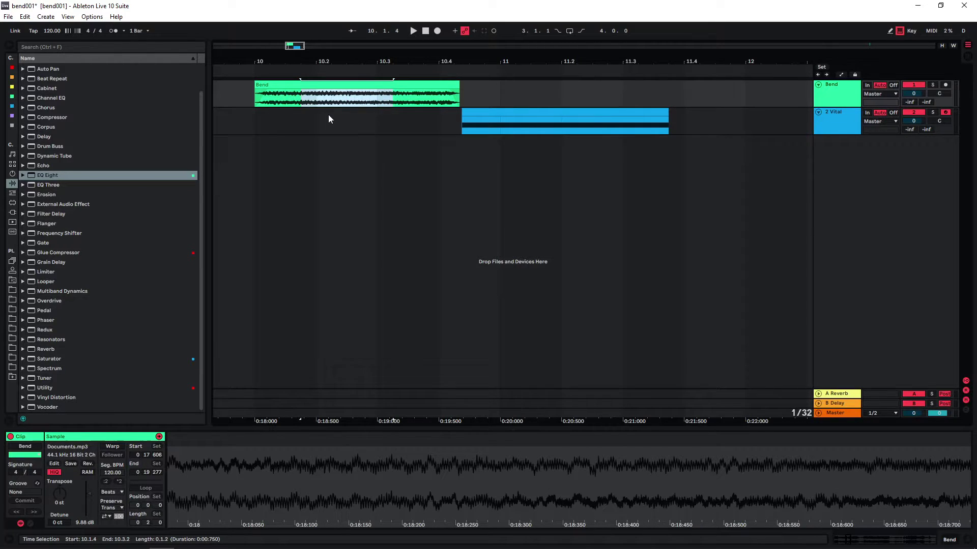
click(493, 127)
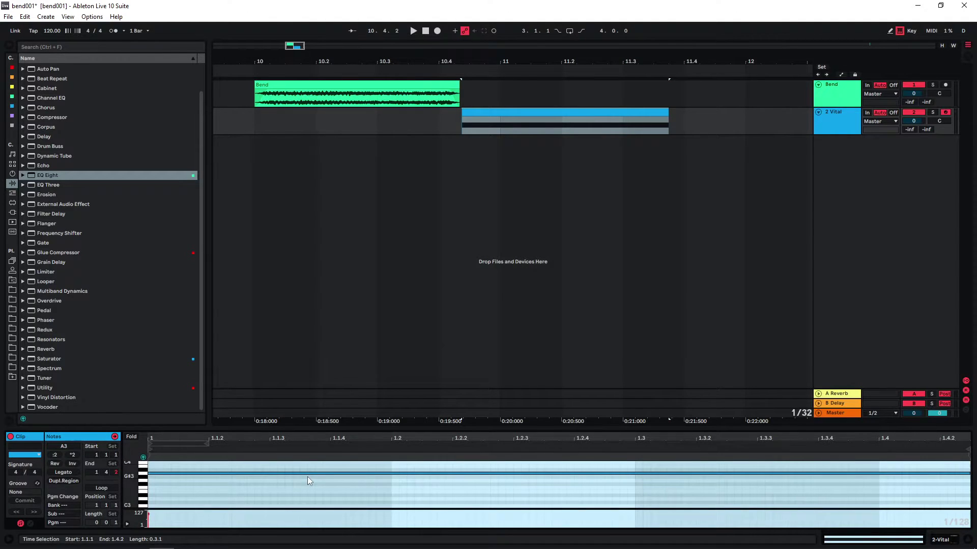
click(262, 131)
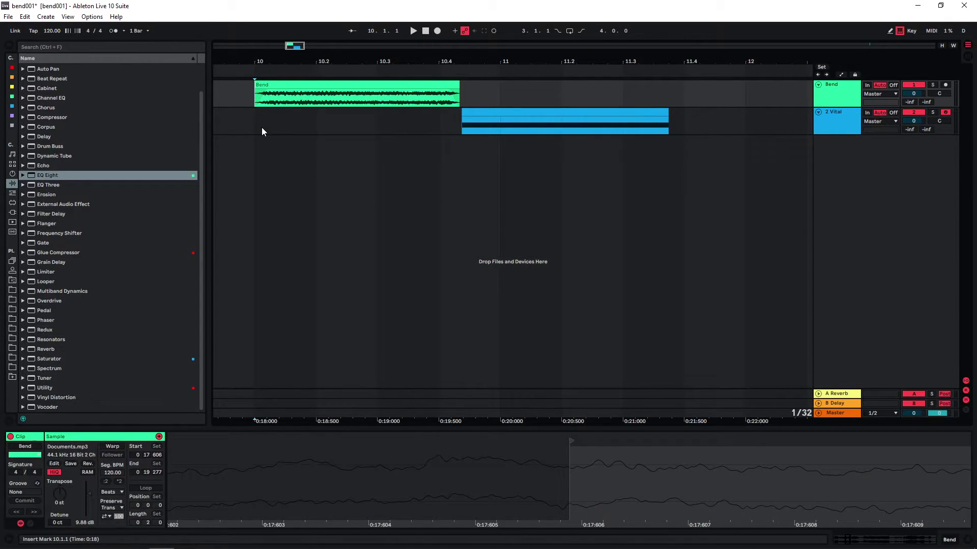
click(484, 118)
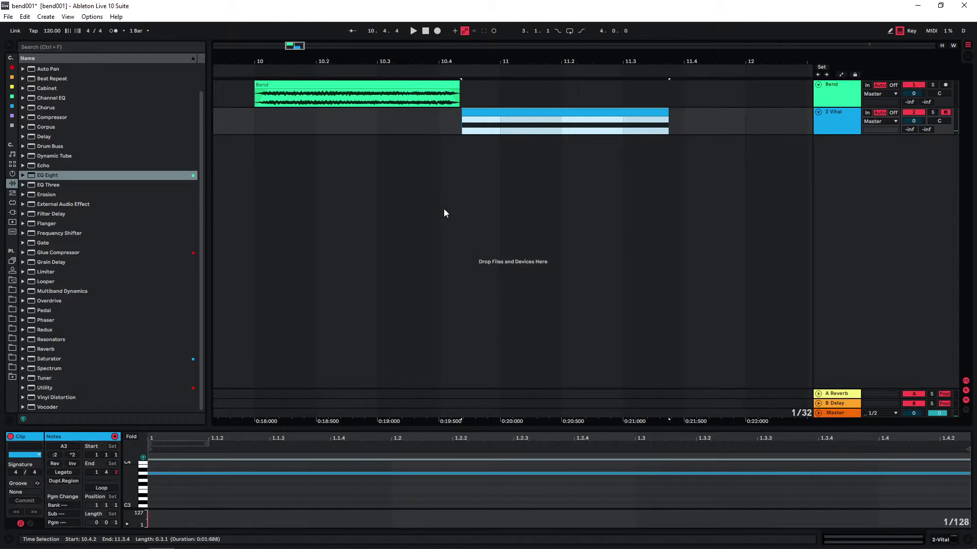
Automate Macro 1 on the Vital track with a ramp from 0 at the clip's start to 1 at bar 11.
click(444, 117)
key(a)
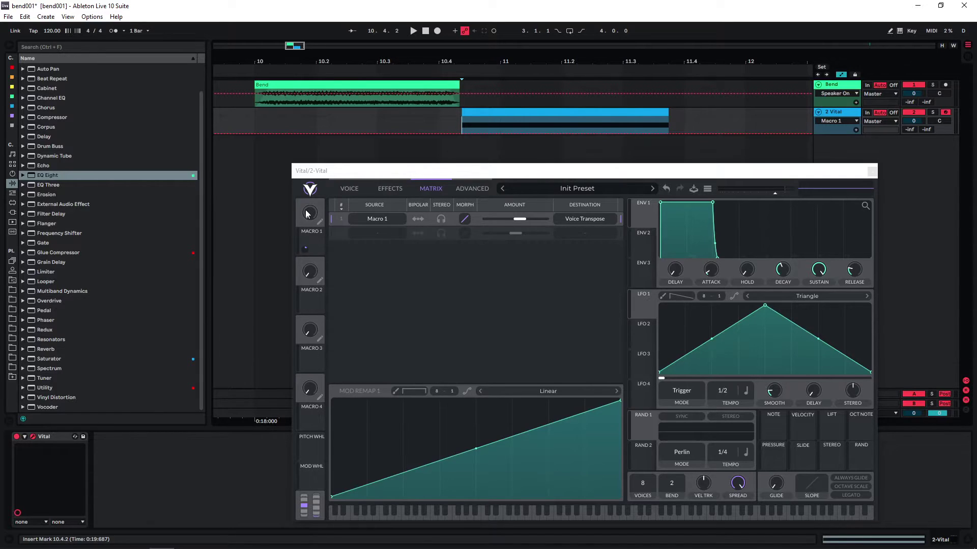
click(500, 117)
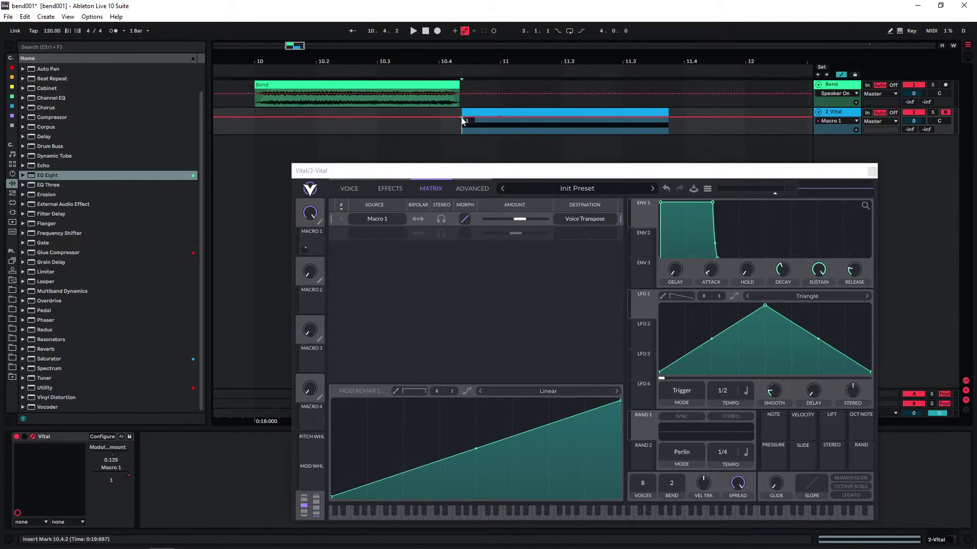
drag(461, 118, 461, 133)
Play the automated Vital clip and the Bend clip repeatedly to compare their pitch bends.
key(space)
key(space)
key(space)
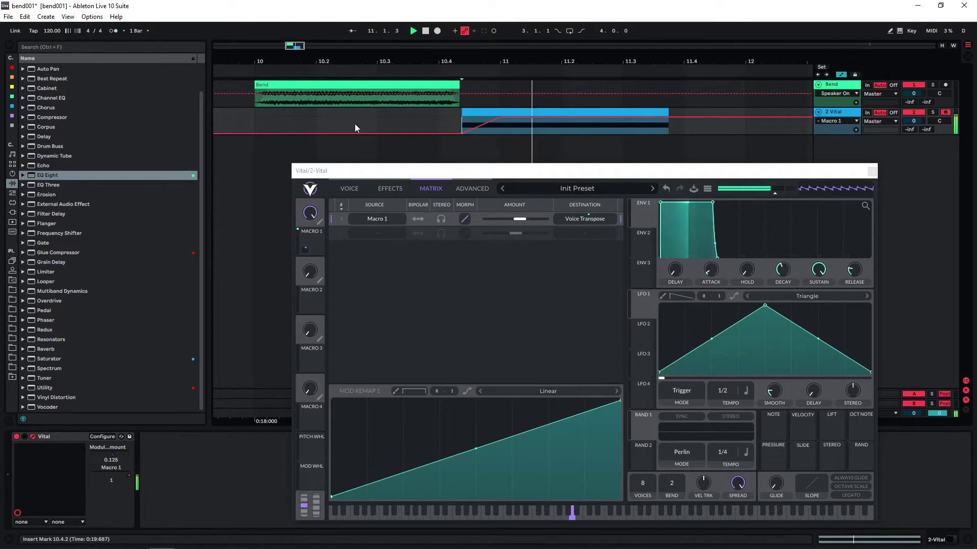
click(254, 105)
key(space)
key(space)
key(space)
key(space)
key(space)
click(379, 100)
key(space)
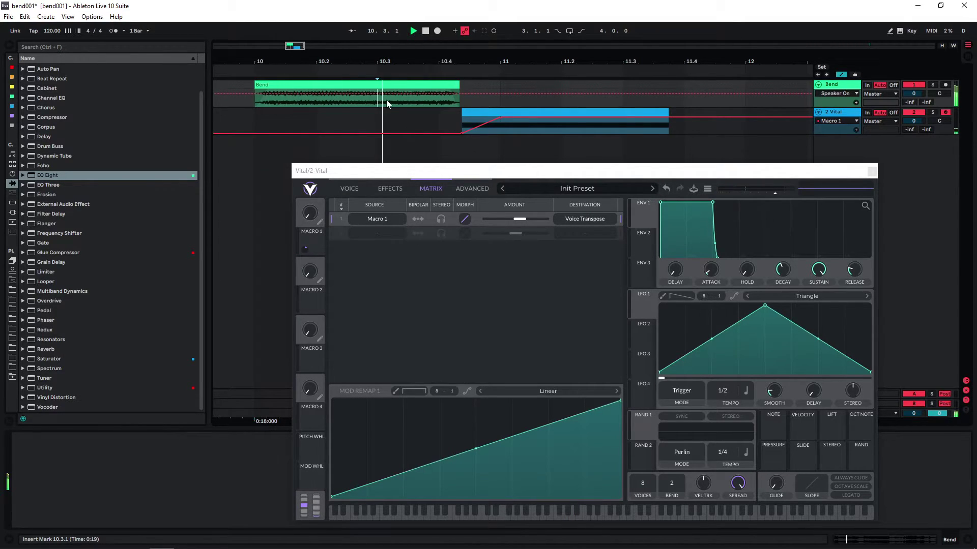
Lower the Macro 1 automation to about 0.91 at the end of the Vital clip and listen to the result.
click(669, 121)
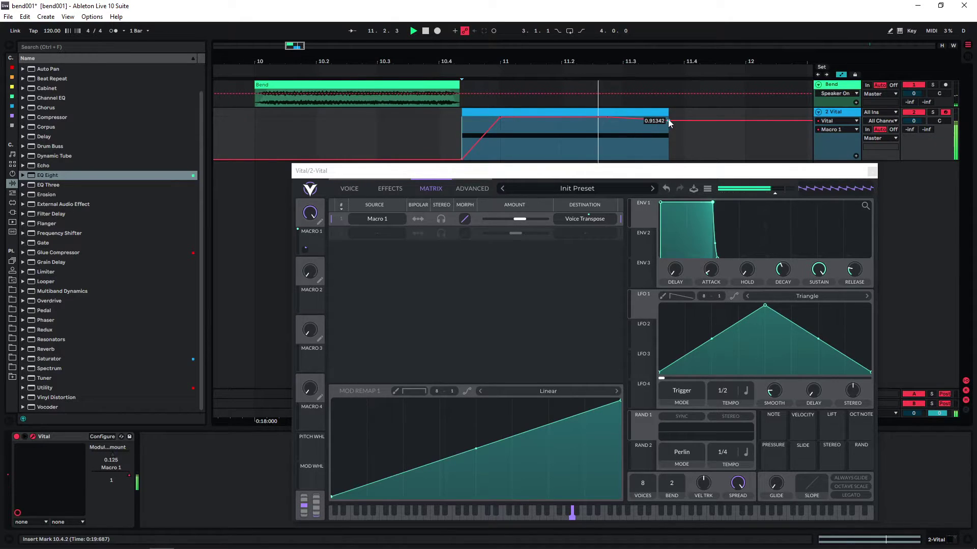
click(398, 112)
key(space)
key(space)
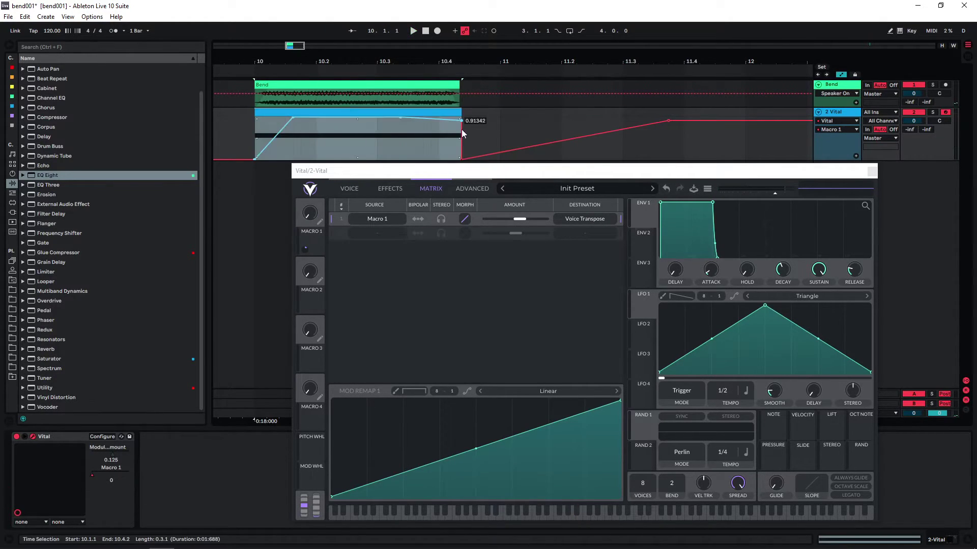
Place the Vital clip at 10.1.1 beneath the Bend clip and play both together.
drag(298, 47, 294, 57)
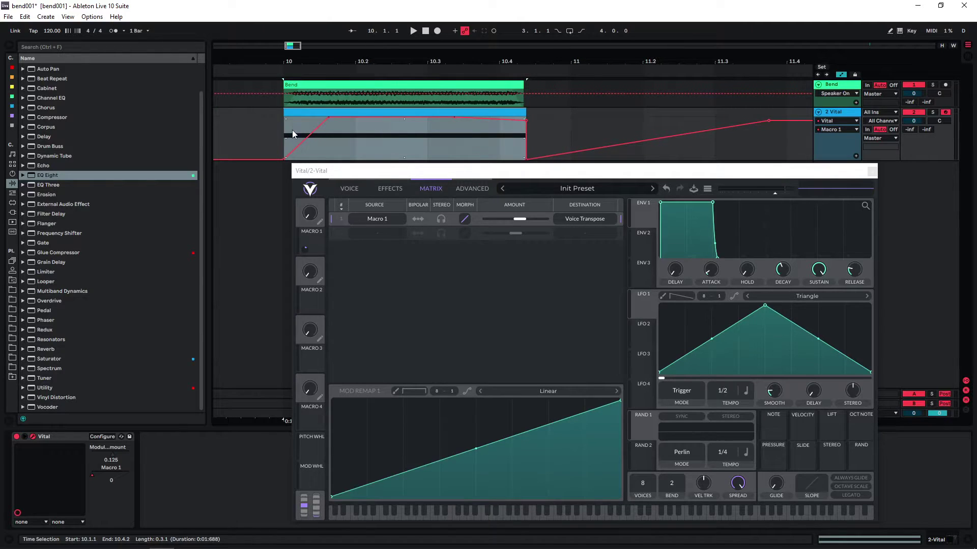
drag(553, 171, 504, 168)
click(283, 134)
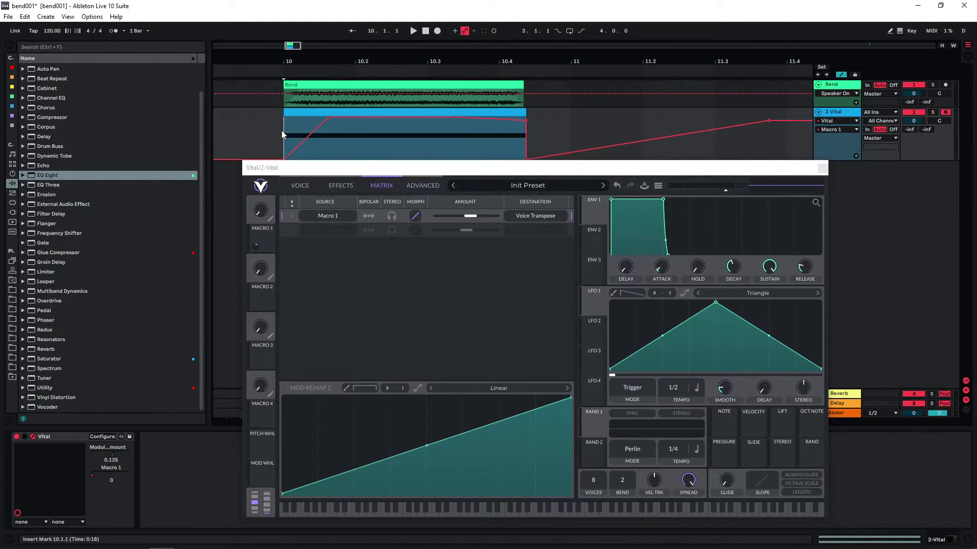
key(space)
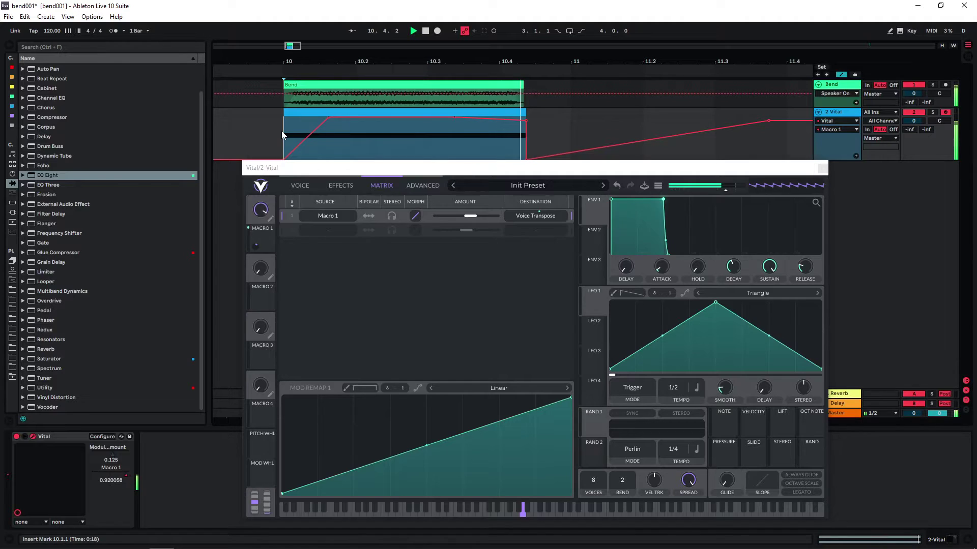
key(space)
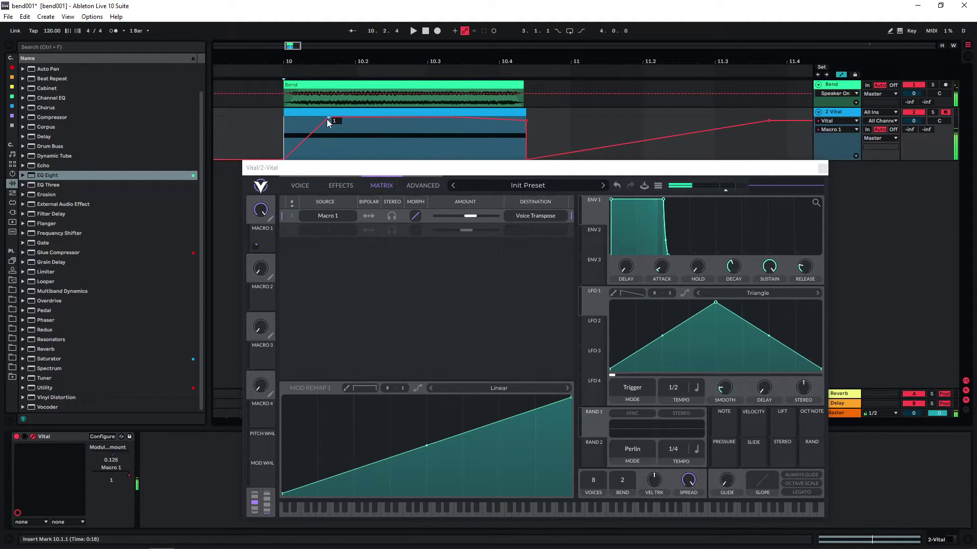
Shift the peak of the Macro 1 ramp slightly earlier and return the Vital clip to directly after the Bend clip.
drag(327, 119, 319, 119)
key(space)
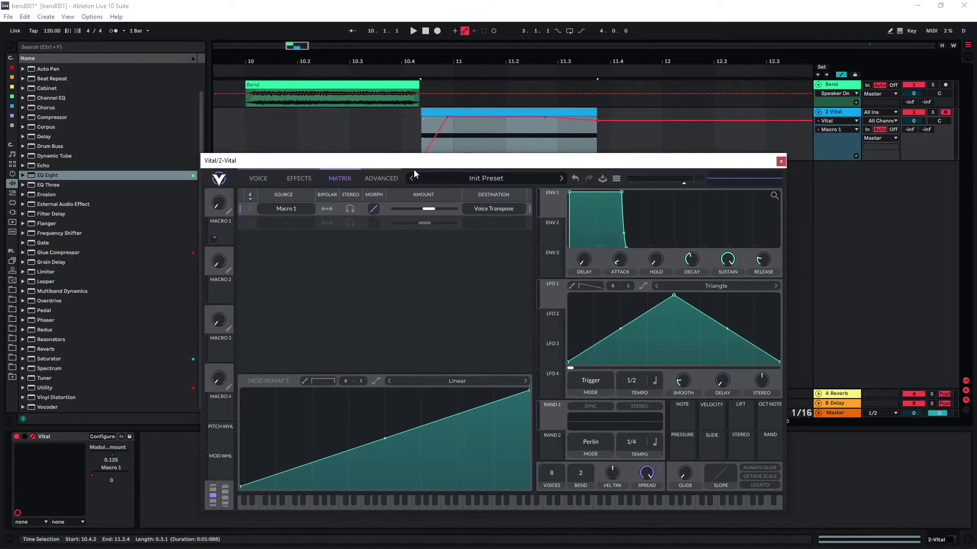
drag(413, 170, 399, 174)
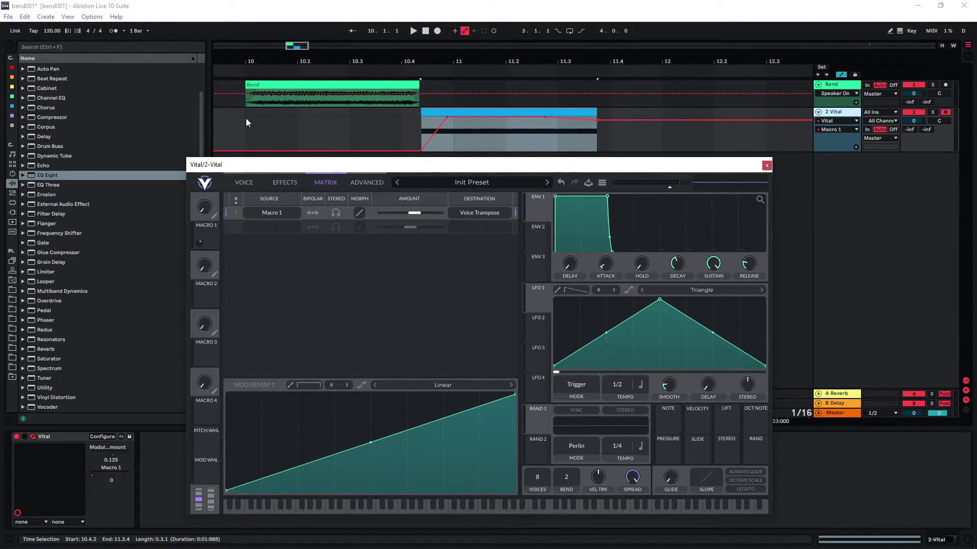
Raise Envelope 1's attack to about 0.5 seconds and play the Vital clip.
drag(606, 262, 605, 243)
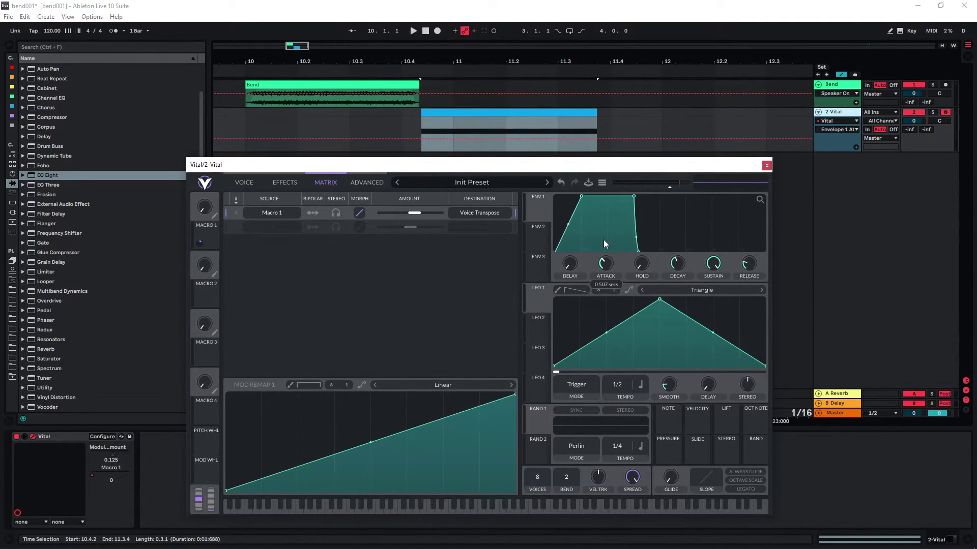
click(422, 131)
key(space)
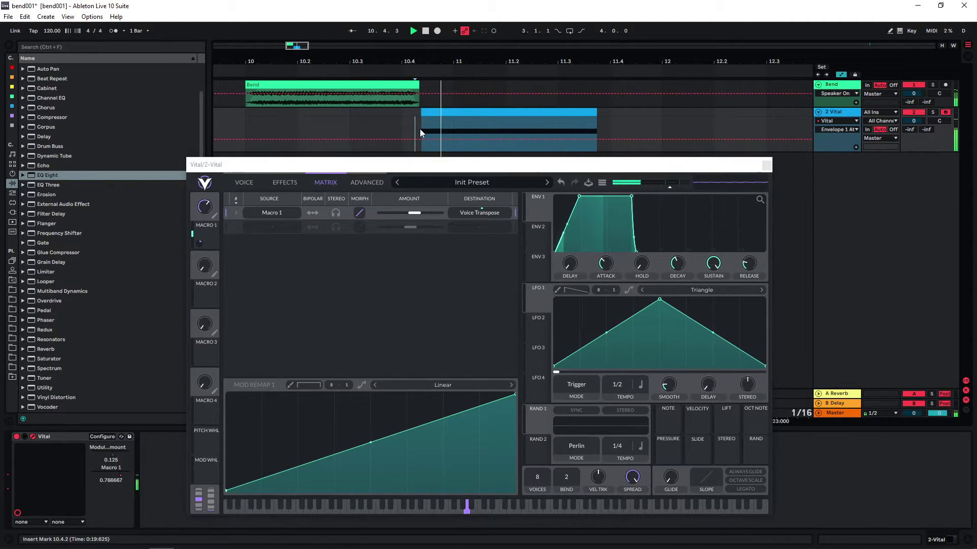
Hide the automation in the arrangement and play the Bend and Vital clips to compare them.
key(space)
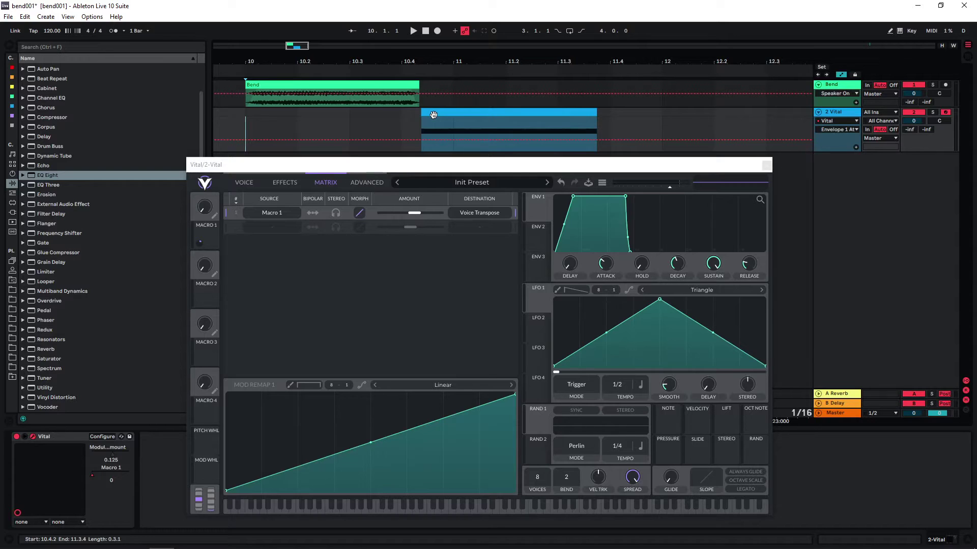
key(a)
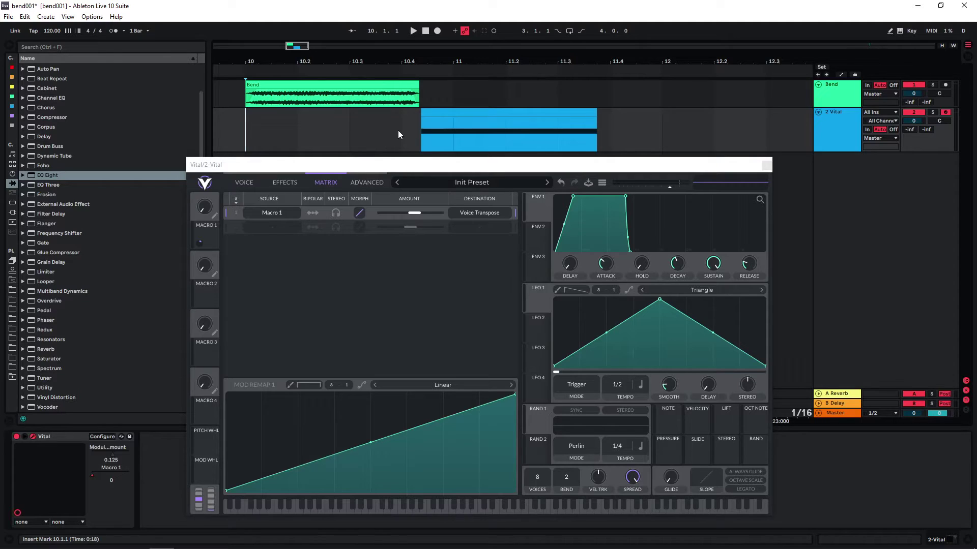
key(space)
key(space)
key(space)
Enable oscillator 2 in Vital, set it to 4 unison voices with 7% detune, and play the Vital clip.
click(250, 182)
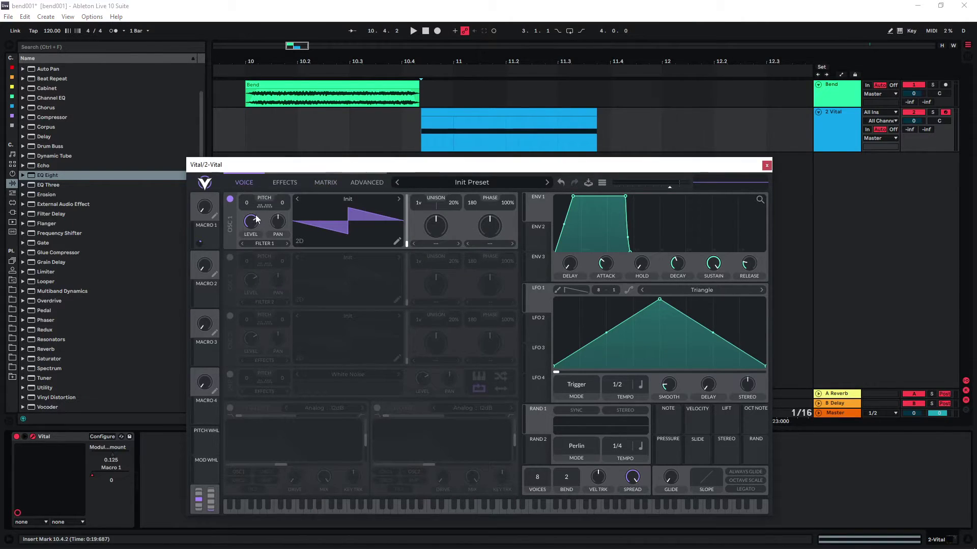
click(230, 259)
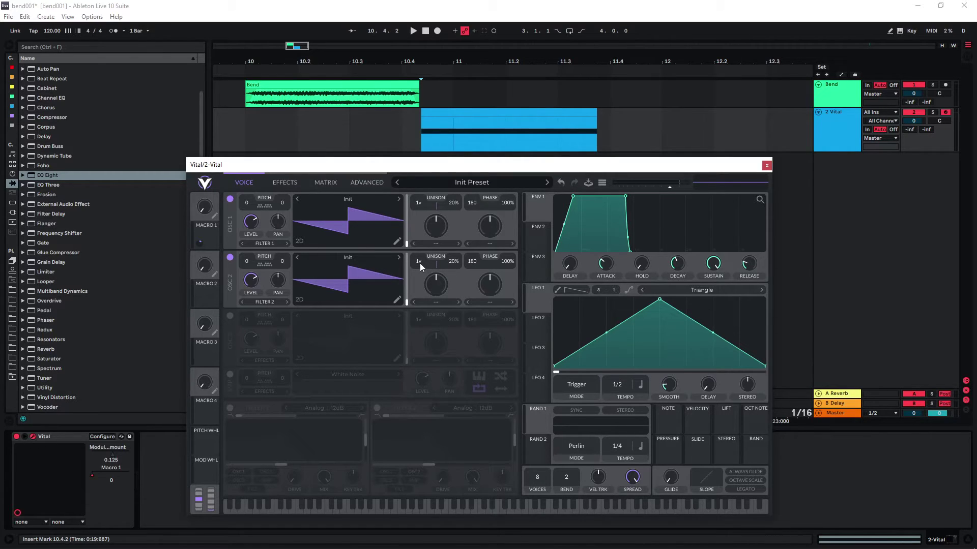
key(space)
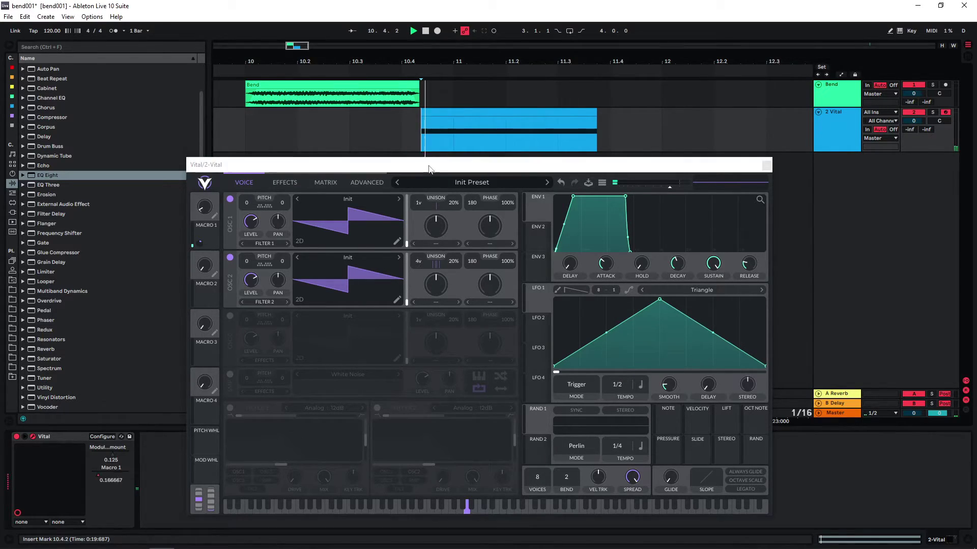
key(space)
key(space)
drag(453, 261, 450, 271)
key(space)
key(space)
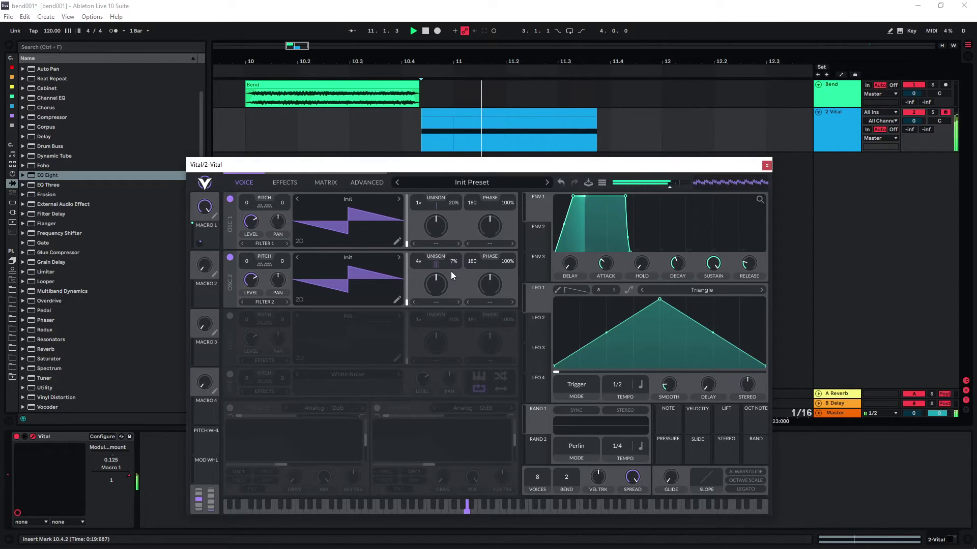
Enable oscillator 3 transposed up 12 semitones with 4 unison voices and 5% detune, and play the Vital clip.
click(288, 133)
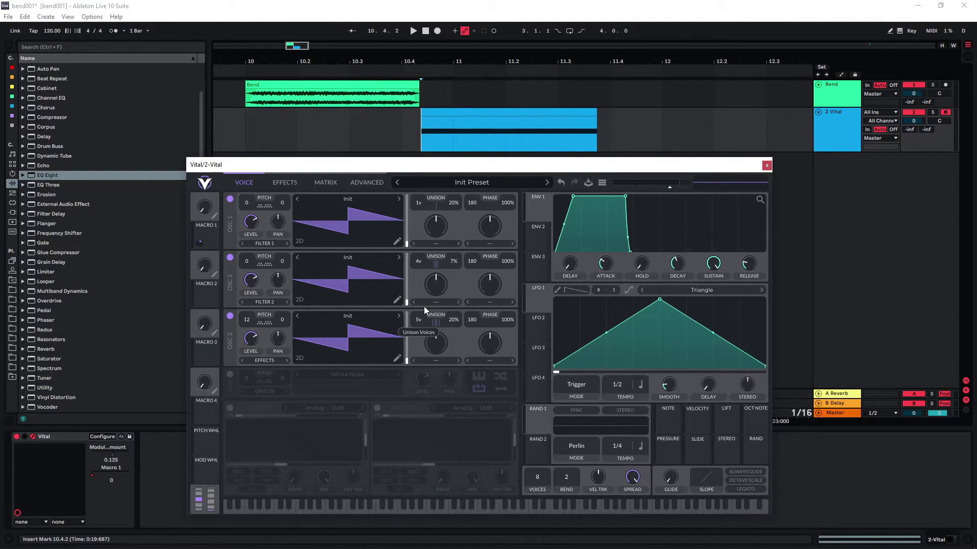
key(space)
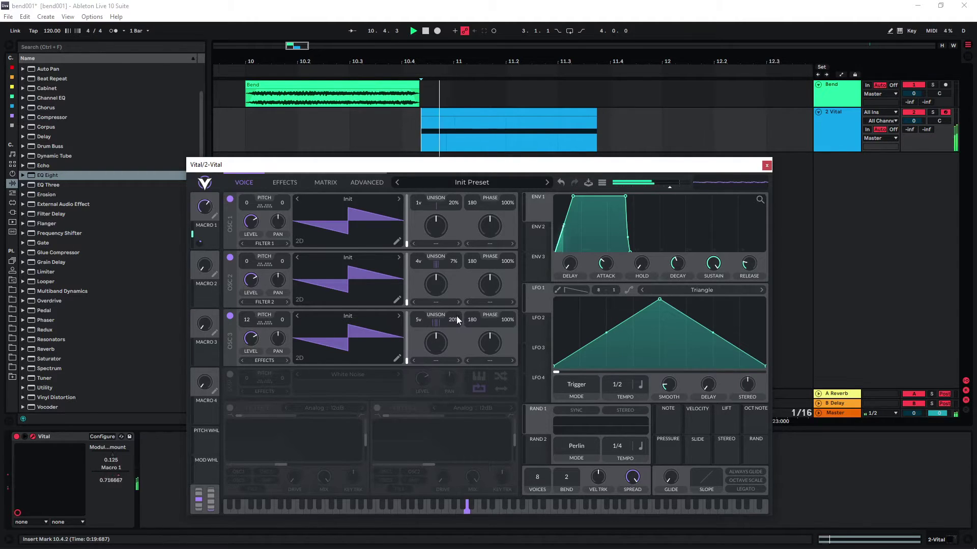
key(space)
key(space)
click(457, 146)
key(space)
key(space)
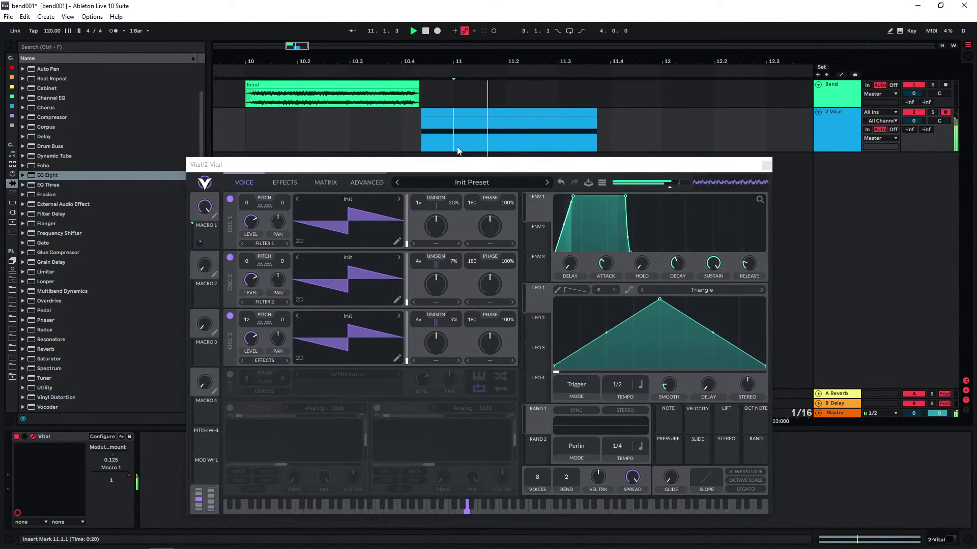
Compare the Bend clip from 10.2.1 with the Vital clip from 11.1.1.
click(297, 124)
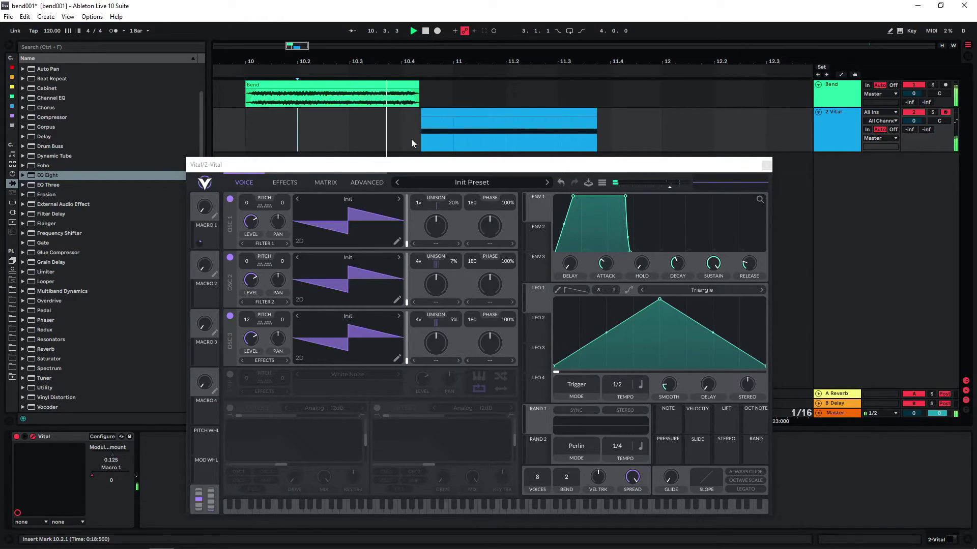
click(455, 145)
key(space)
Enable Vital's Multiband compressor and a Hard Clip distortion with raised drive, and play the Vital clip.
click(284, 182)
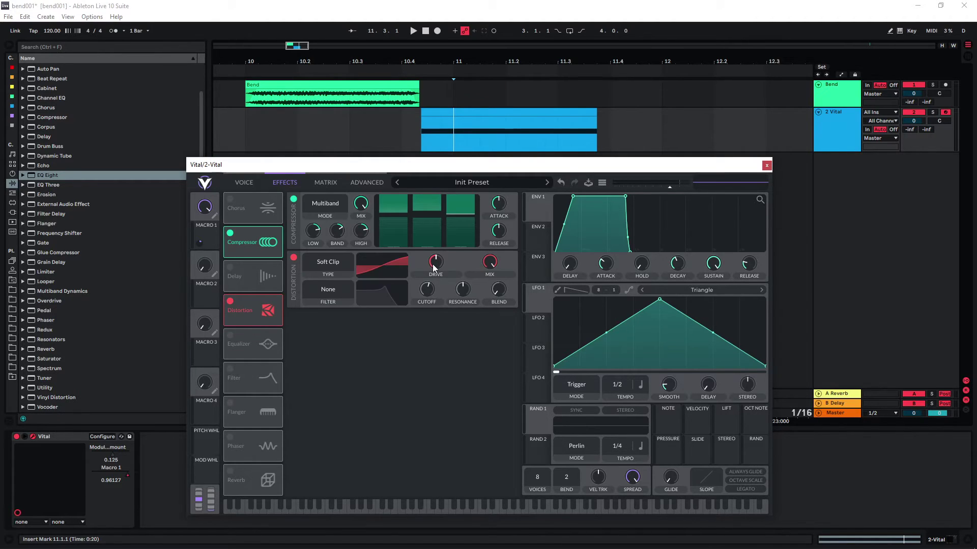
drag(434, 268, 432, 238)
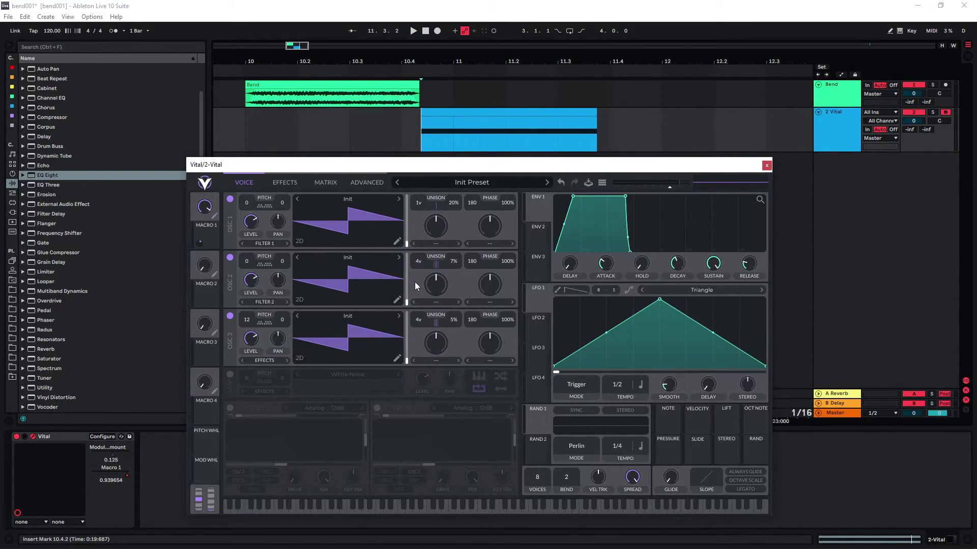
key(space)
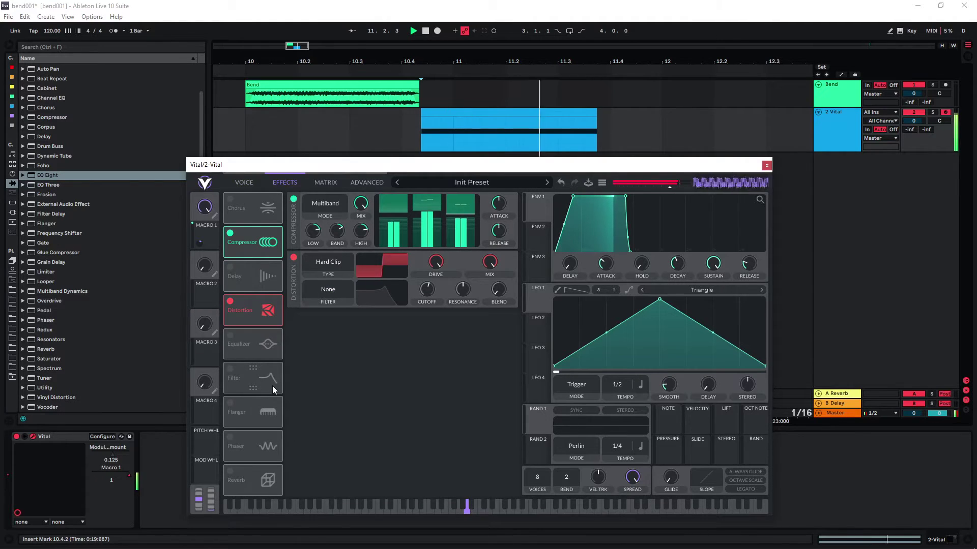
Enable Vital's Analog 12dB filter effect and tune its cutoff to about 42 semitones while comparing with the Bend clip.
click(273, 385)
key(space)
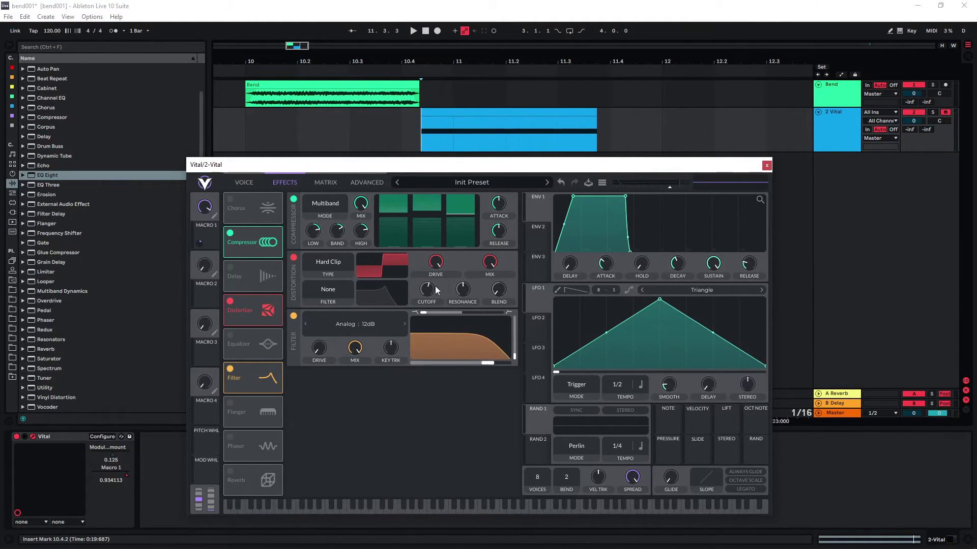
click(286, 124)
key(space)
key(space)
key(space)
click(447, 134)
key(space)
key(space)
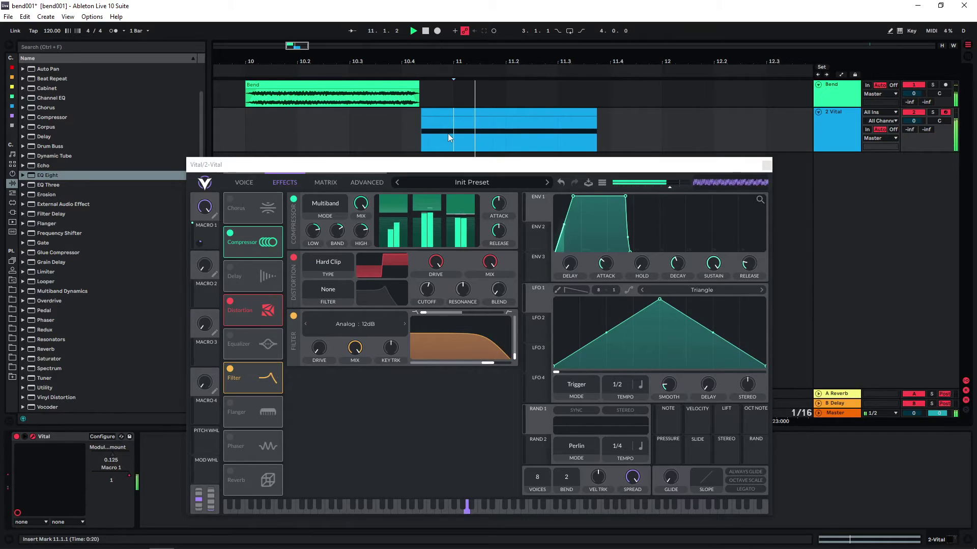
mouse_move(489, 365)
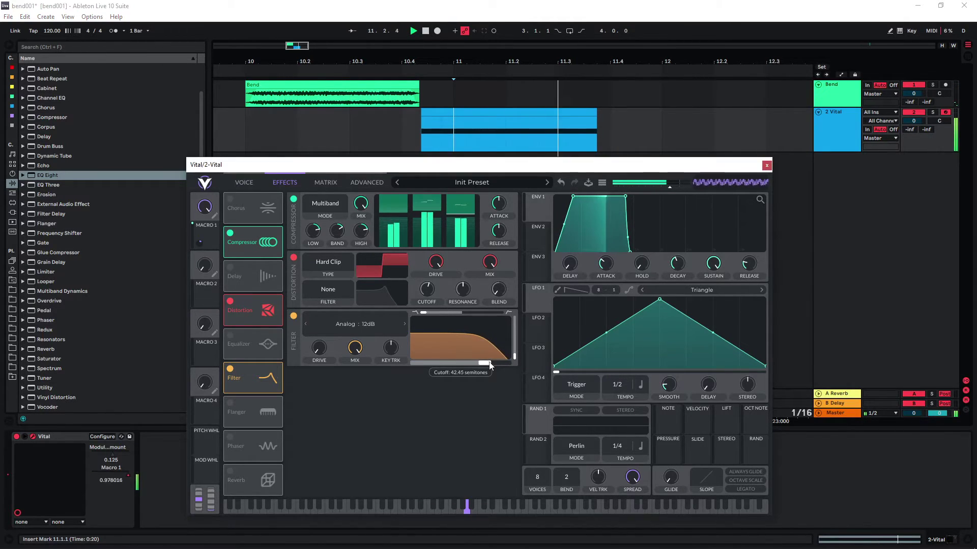
click(279, 133)
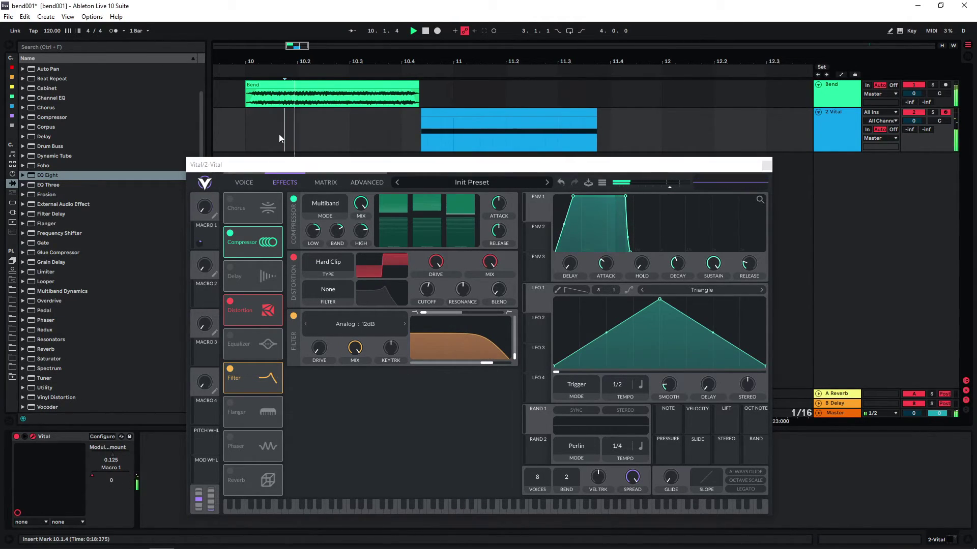
key(space)
Add EQ Eight to the Bend track, move the Vital window off the device controls and play the Bend clip.
drag(122, 175, 264, 97)
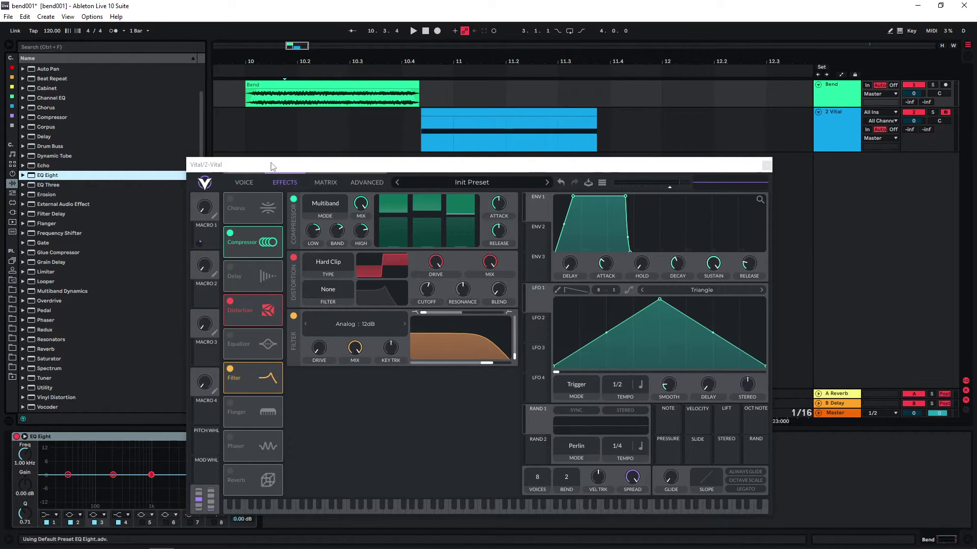
drag(273, 167, 334, 162)
key(space)
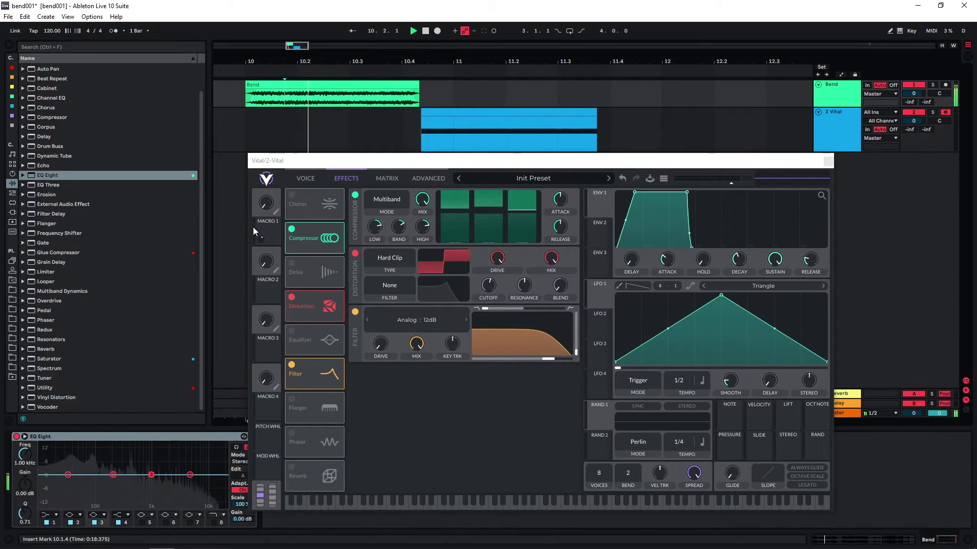
key(space)
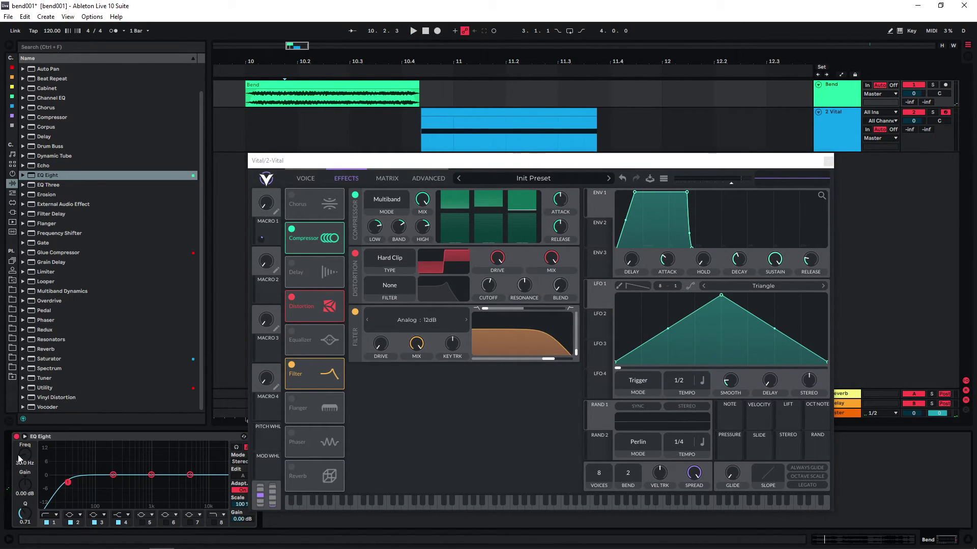
Shape band 1 of the Bend track's EQ Eight into a low cut at 290 Hz with Q 0.85 during playback.
drag(18, 458, 19, 440)
key(space)
drag(102, 482, 121, 481)
key(space)
key(space)
key(space)
key(space)
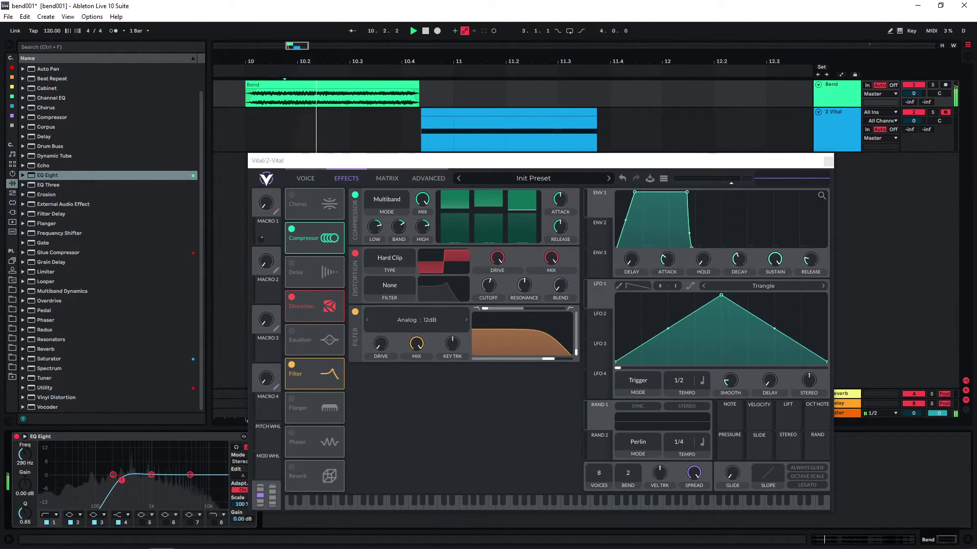
key(space)
Enable band 8 of EQ Eight as a high cut at 11.4 kHz with Q 0.75 and listen to the Bend clip.
click(214, 523)
key(space)
mouse_move(222, 487)
mouse_down()
mouse_move(208, 487)
mouse_move(213, 501)
mouse_up()
key(space)
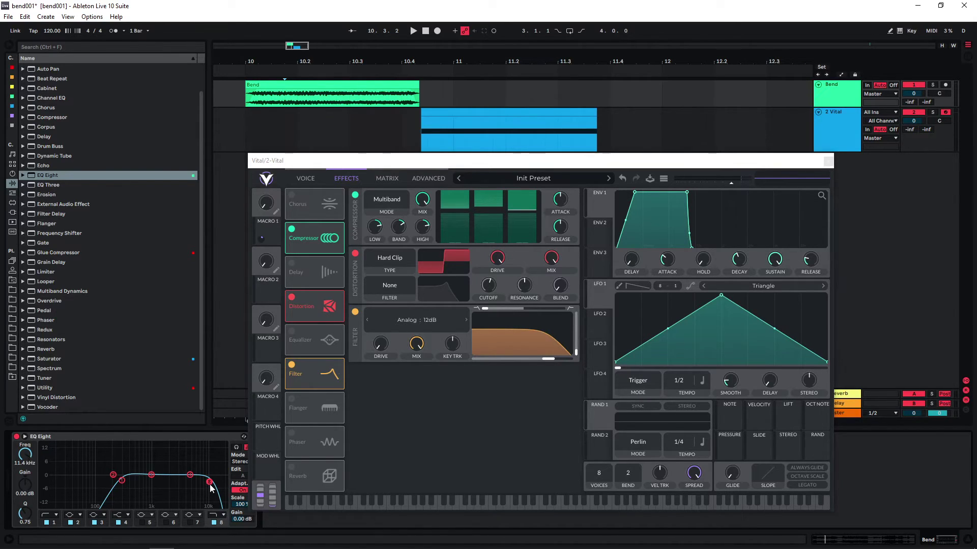
key(space)
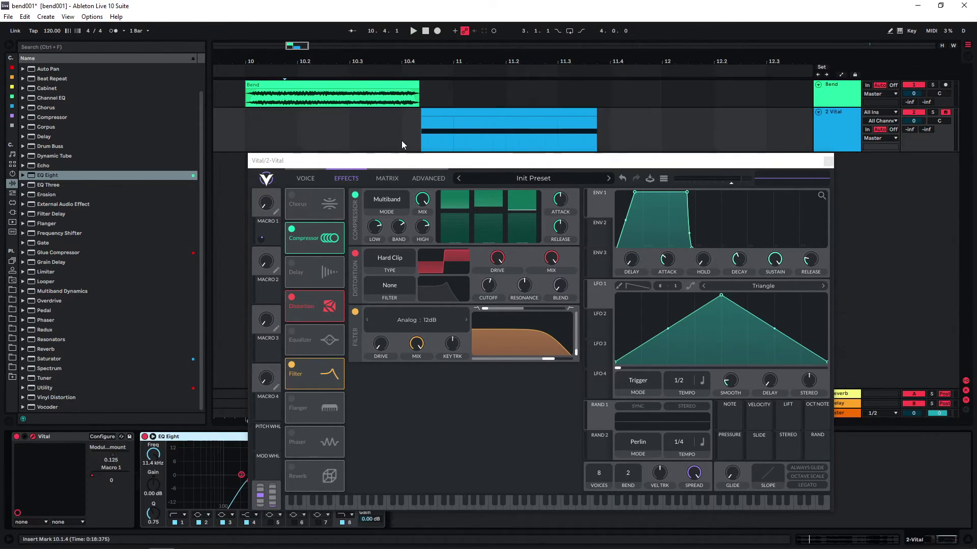
Place the same EQ Eight after Vital on the Vital track and play the clip from 10.4.2.
click(401, 141)
click(420, 136)
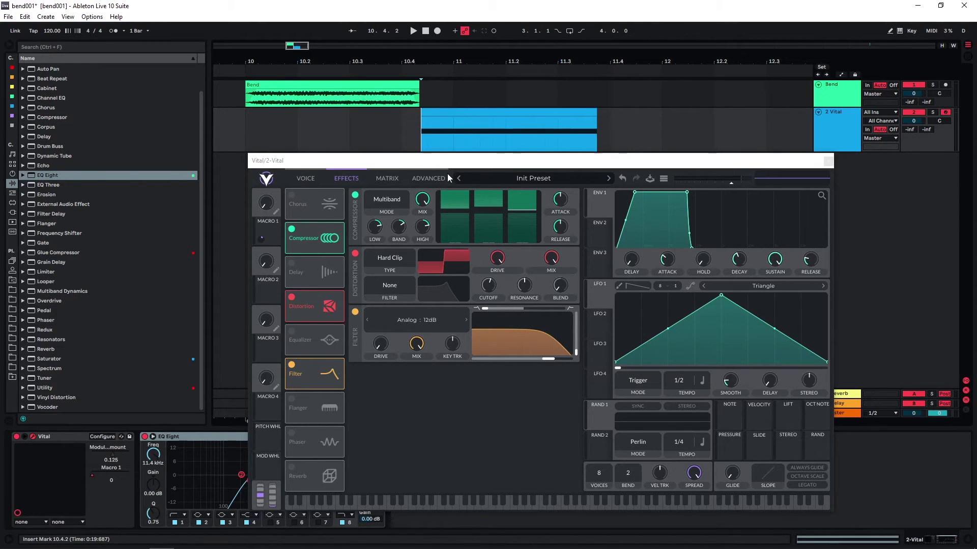
key(space)
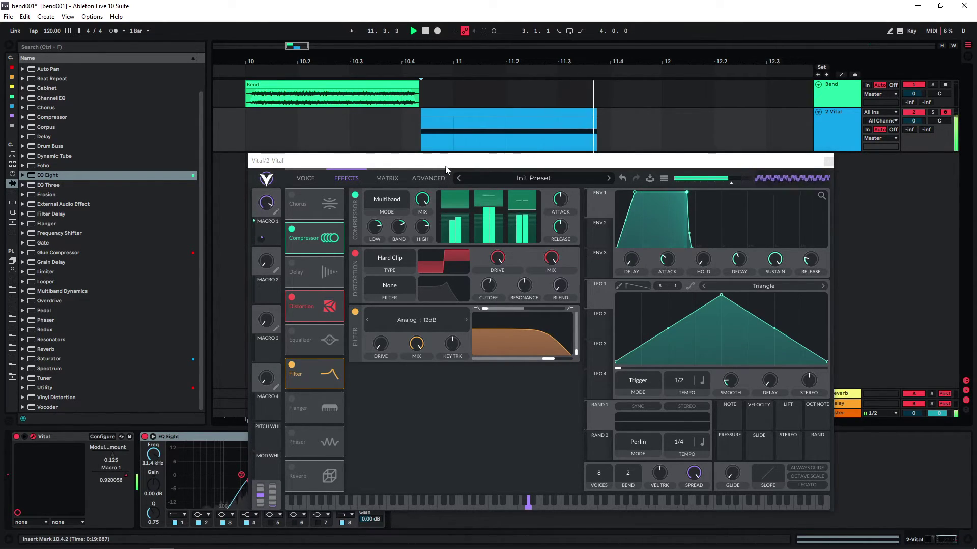
key(space)
key(space)
Fine-tune the filter cutoff and enable Vital's reverb, cutting its high shelf and adjusting its mix during playback.
mouse_move(545, 359)
mouse_down()
mouse_move(562, 358)
mouse_move(546, 362)
mouse_up()
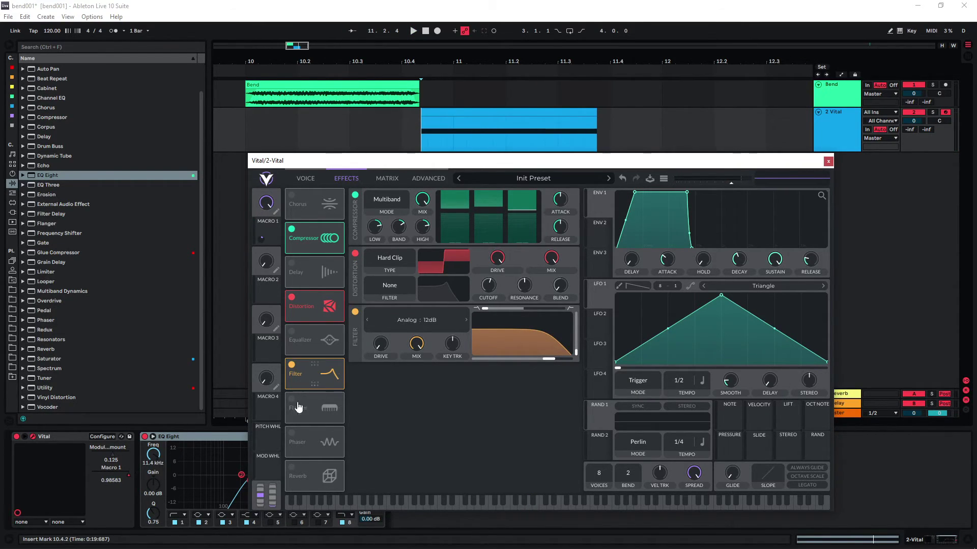
click(291, 467)
key(space)
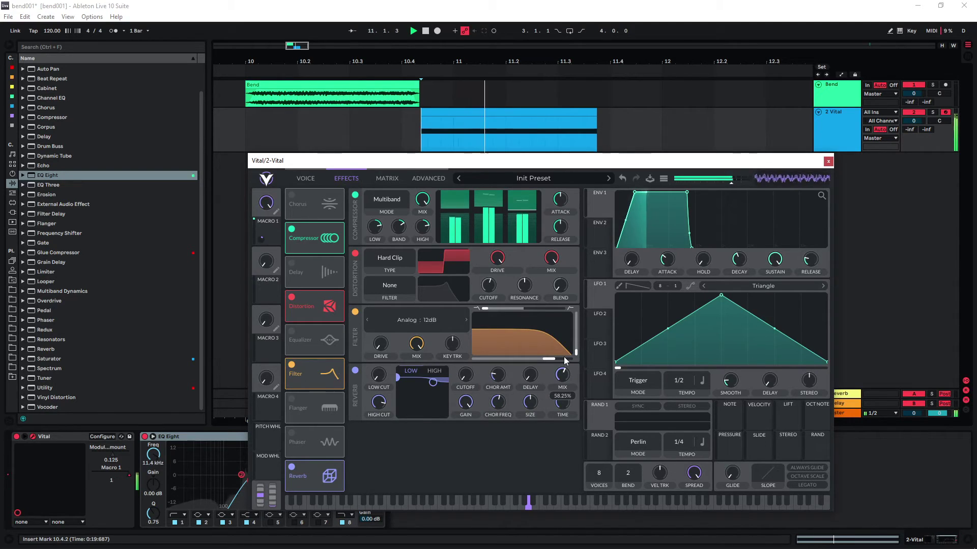
drag(432, 383, 434, 394)
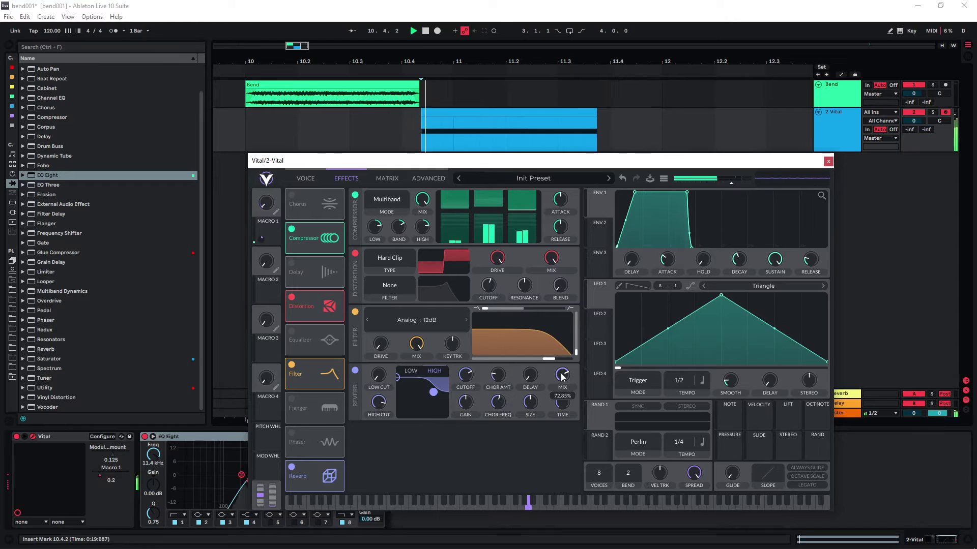
drag(562, 375, 561, 380)
key(space)
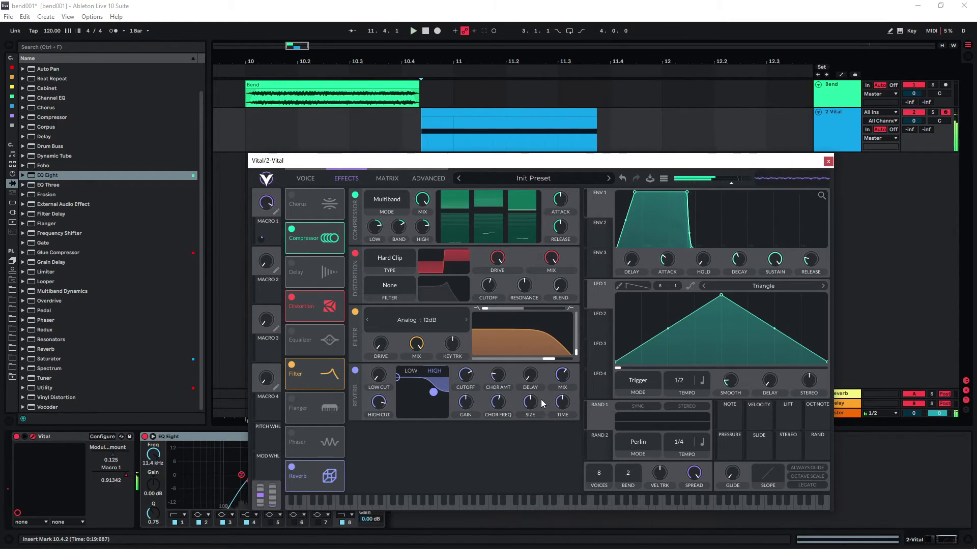
Lengthen Envelope 1's attack slightly and insert a Saturator between Vital and EQ Eight, moving the Vital window clear of it.
click(412, 134)
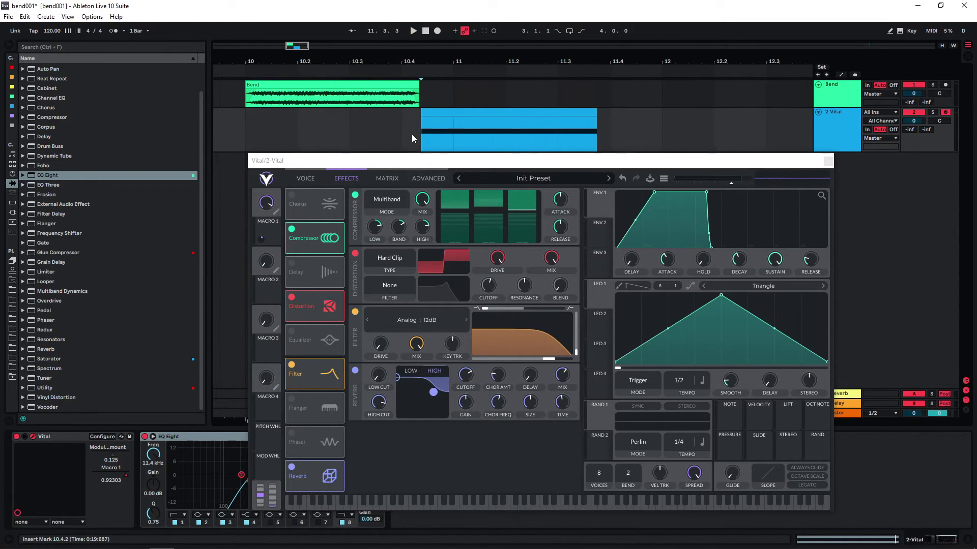
click(828, 130)
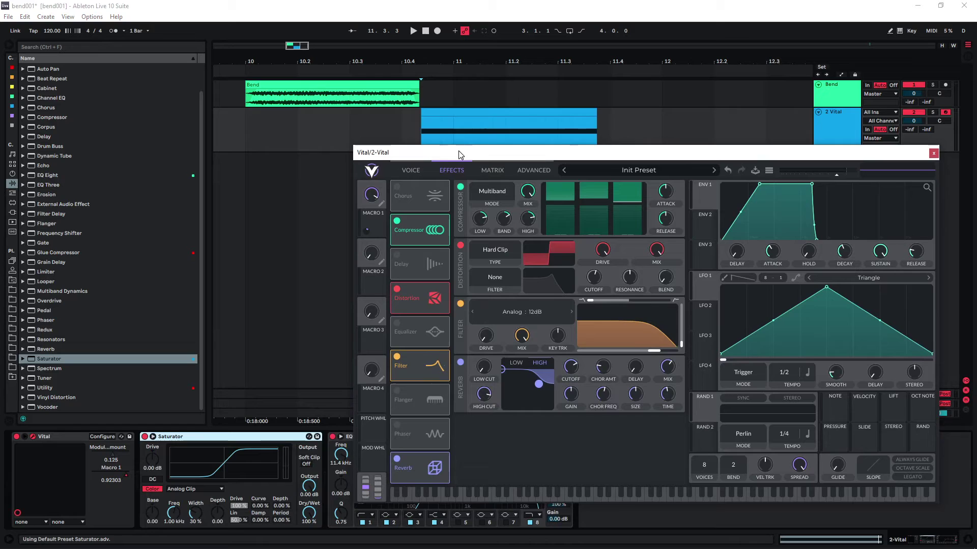
drag(459, 151, 427, 159)
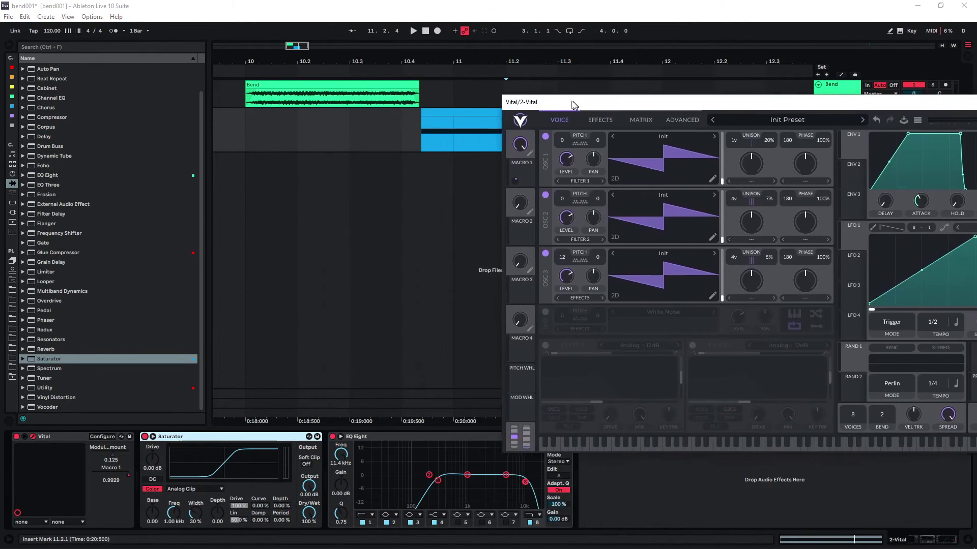
drag(574, 102, 493, 73)
Set Saturator to Medium Curve with 14.9 dB drive, Soft Clip on and -12.9 dB output, and bypass it during playback to compare.
drag(153, 460, 152, 437)
drag(309, 486, 308, 494)
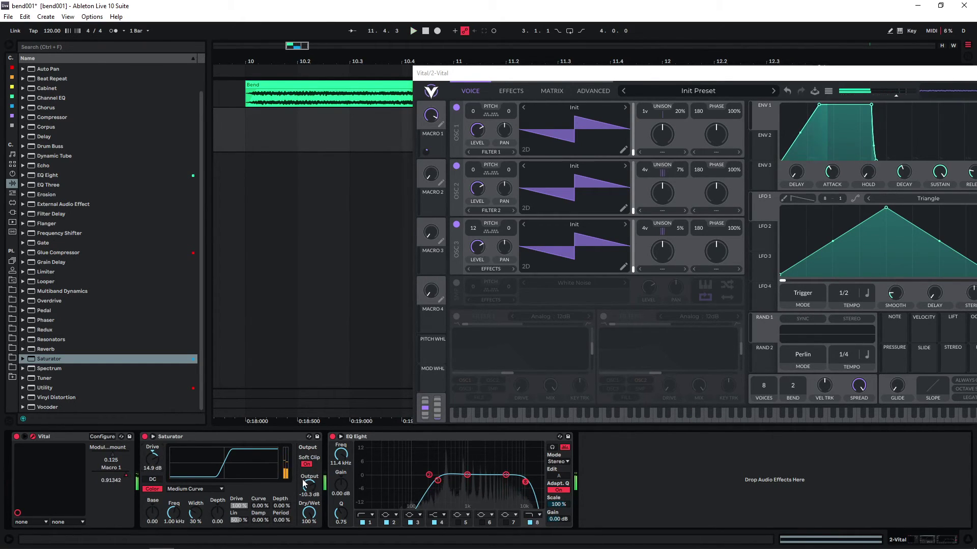
key(space)
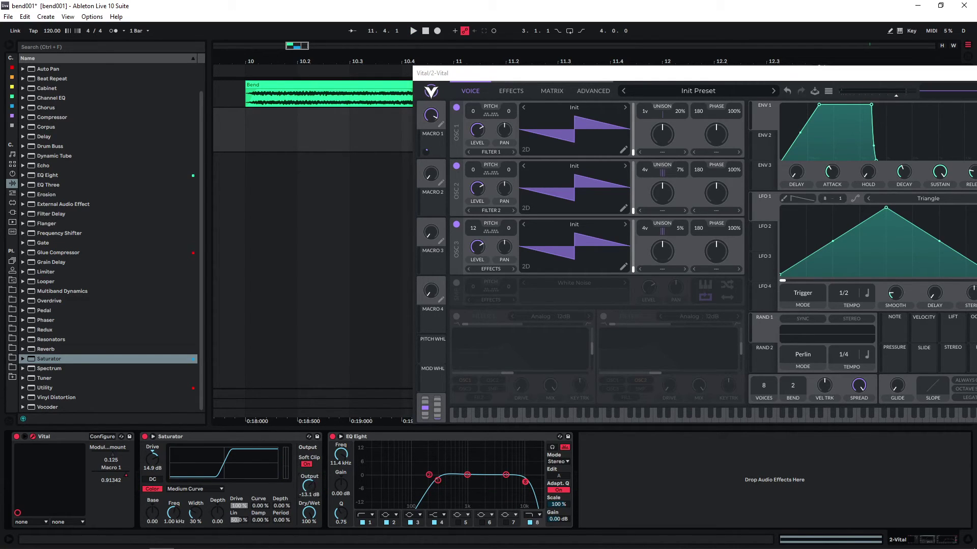
key(space)
click(145, 437)
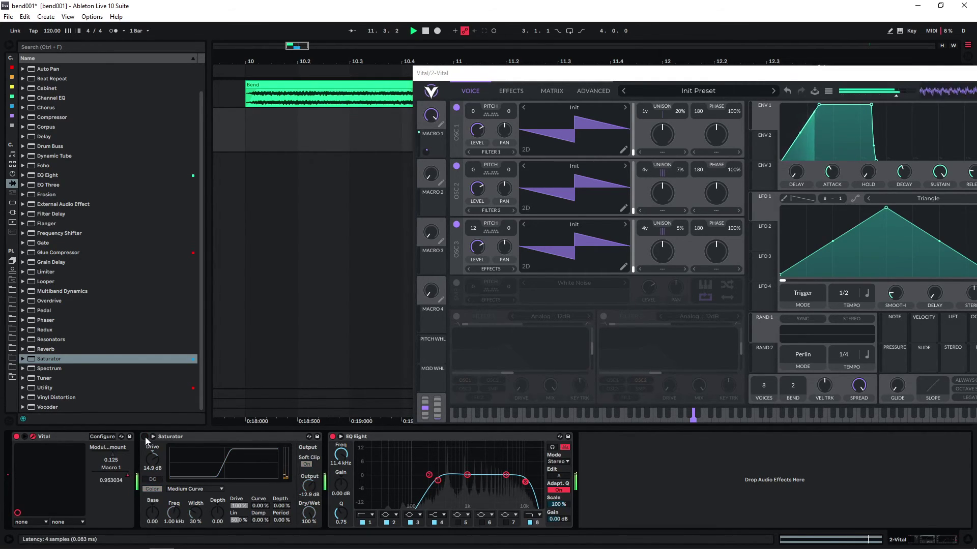
Turn Saturator back on, stop playback, move the Vital window aside and set the playback start inside the Bend clip, just after 10.2.
click(145, 437)
key(space)
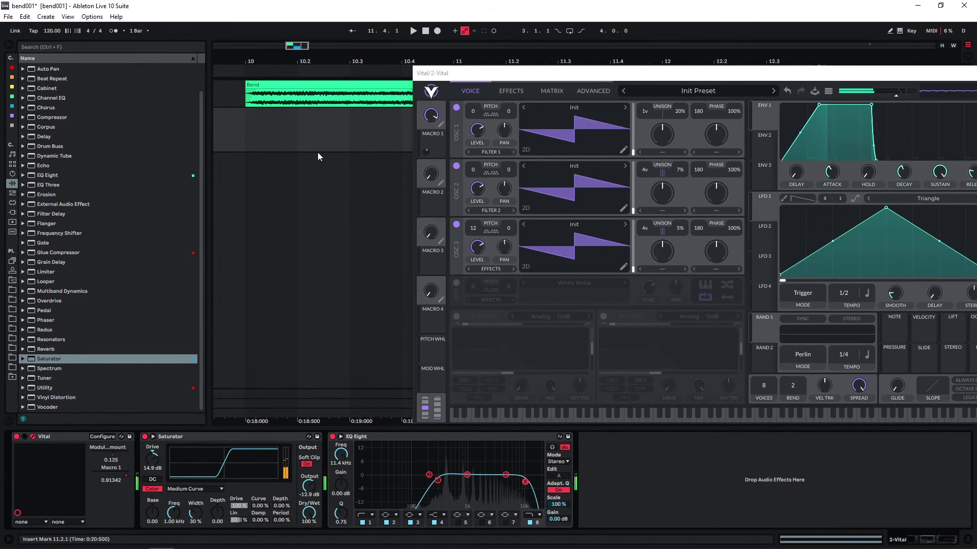
drag(509, 73, 486, 152)
click(310, 104)
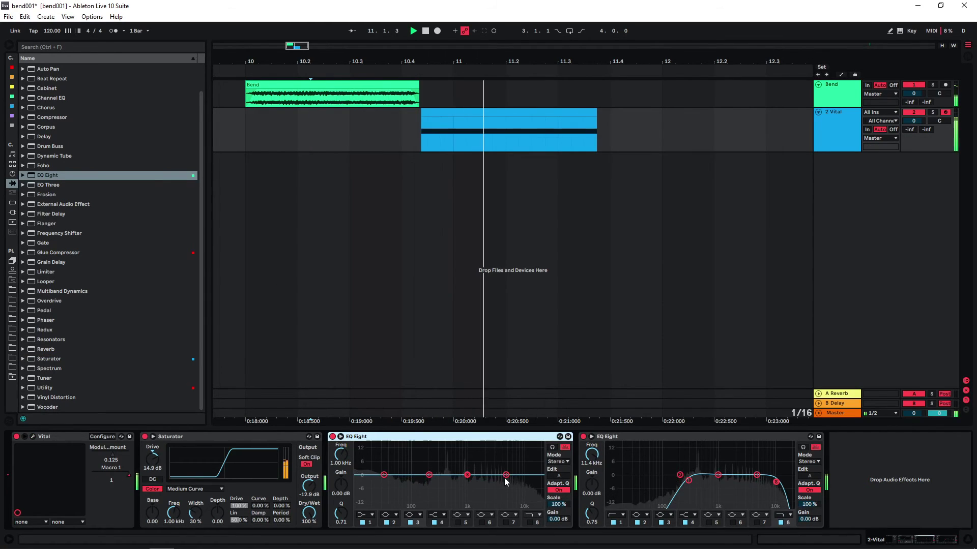
Insert an EQ Eight after Saturator with a 15.3 kHz high cut, a low cut, an upper-mid dip and 0.87 dB at 2.02 kHz on band 4.
click(530, 522)
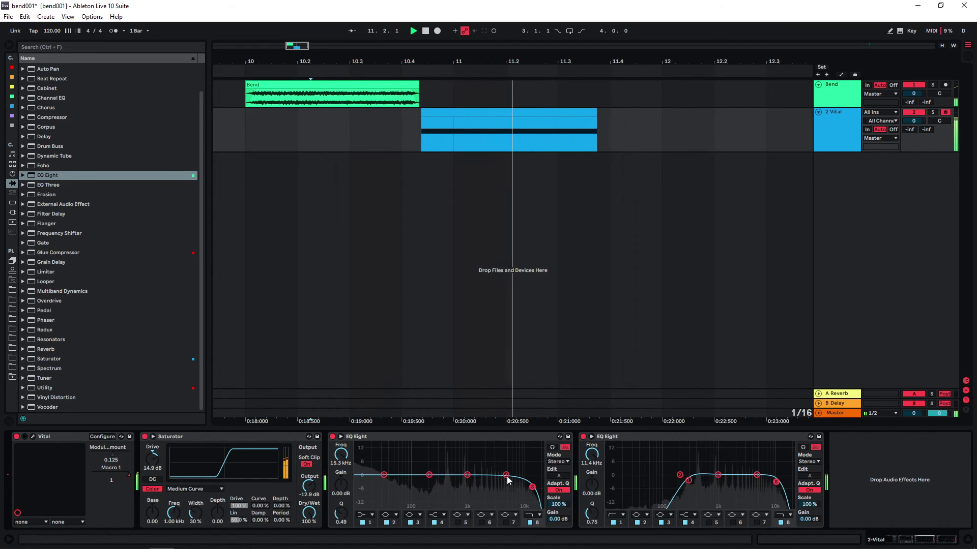
drag(506, 476, 484, 471)
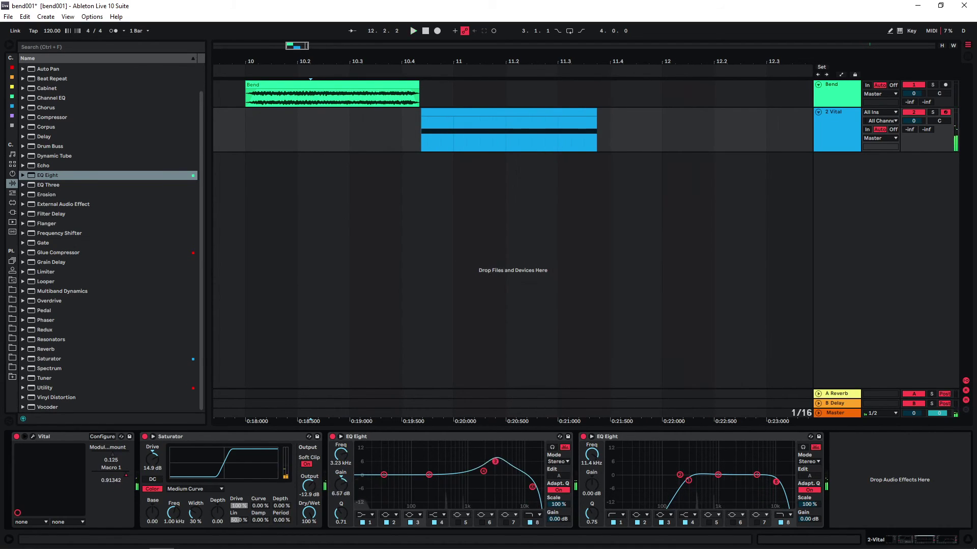
drag(495, 461, 493, 467)
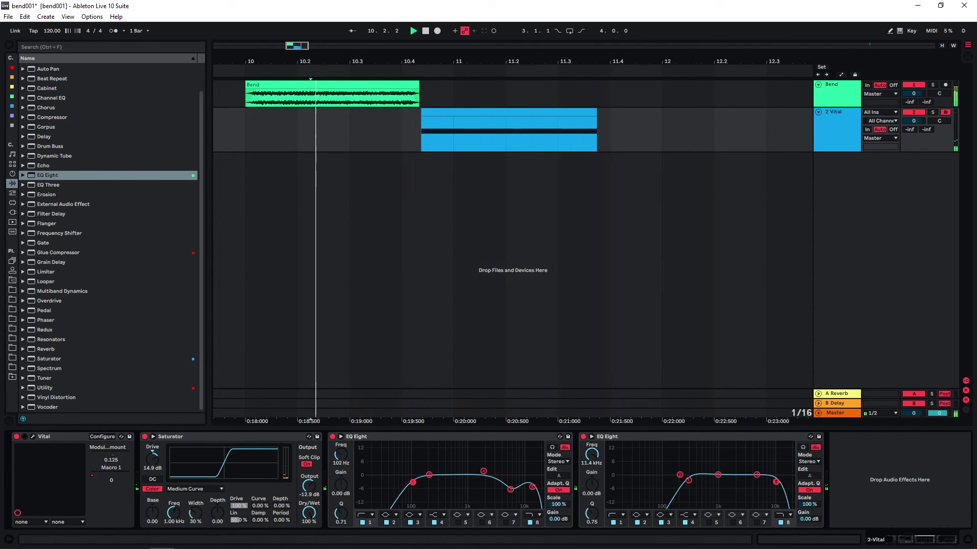
drag(340, 456, 340, 450)
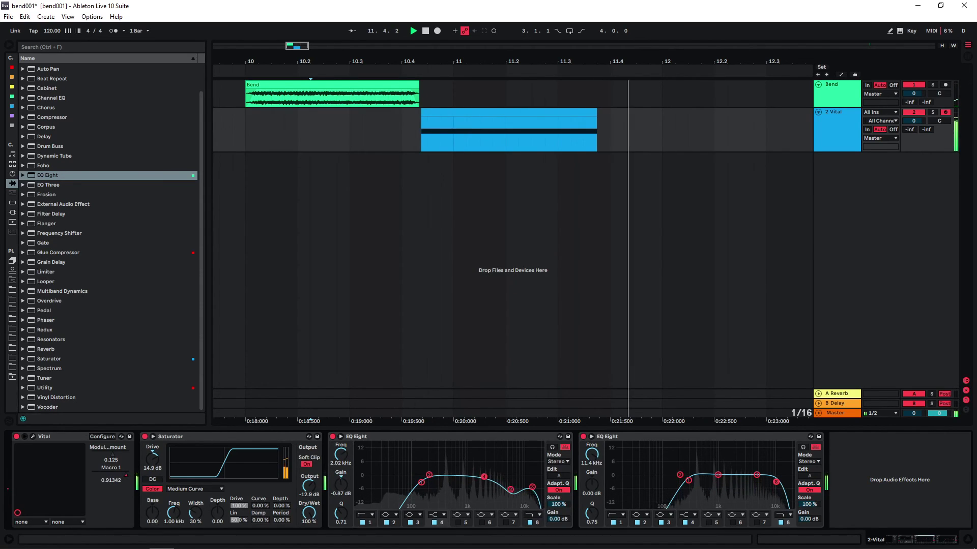
drag(483, 472, 484, 473)
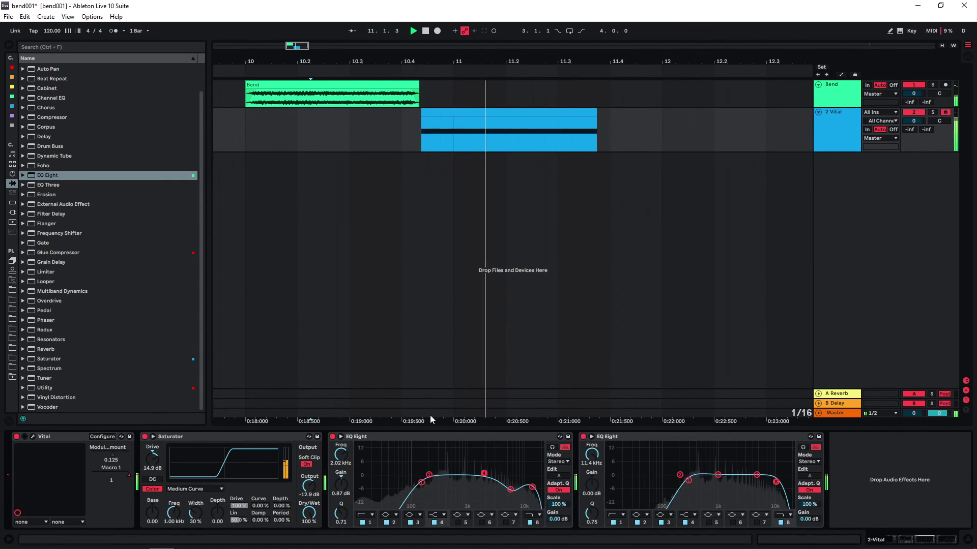
Set the playback start to bar 10, lower Saturator's drive to 12.6 dB and stop playback.
click(247, 139)
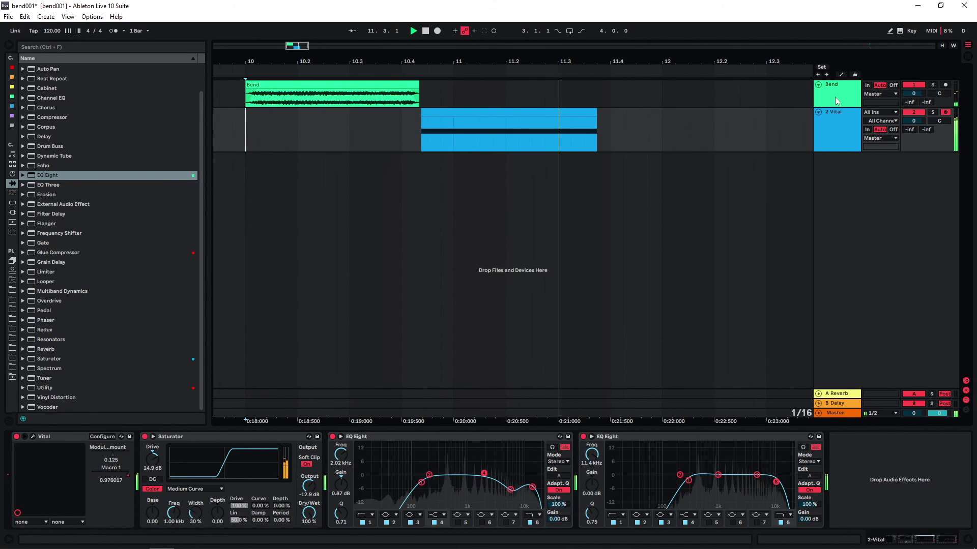
key(space)
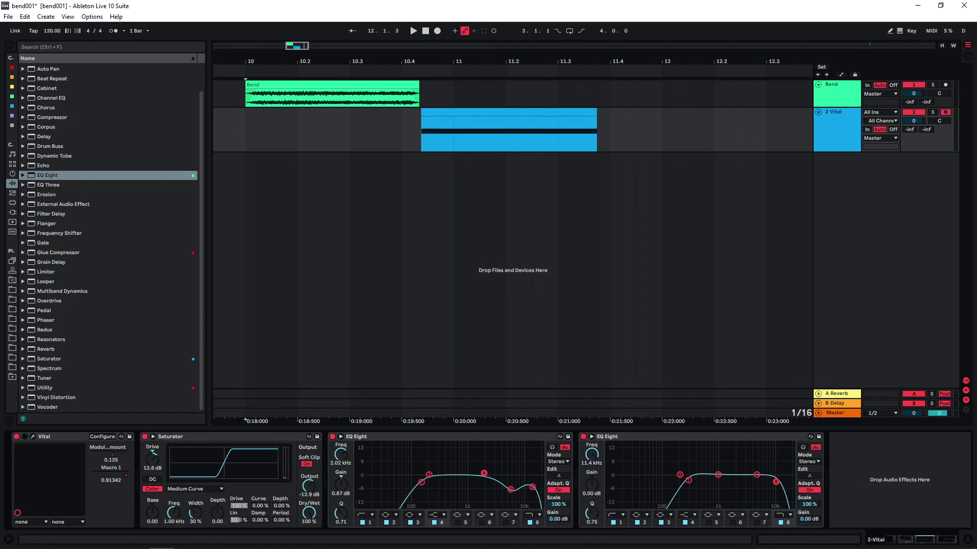